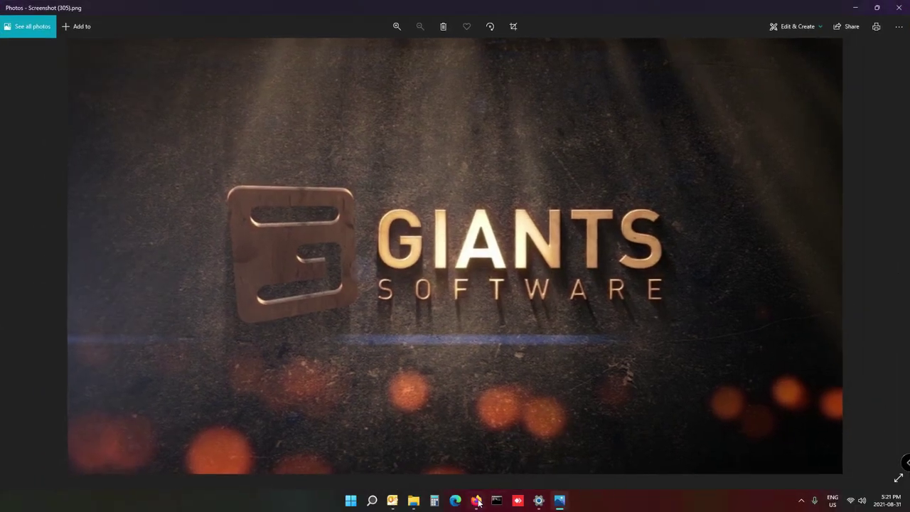
Switch to Firefox and review the Brauerei Placeable v1.0.5 mod page, including its download section
mouse_move(481, 502)
left_click(475, 459)
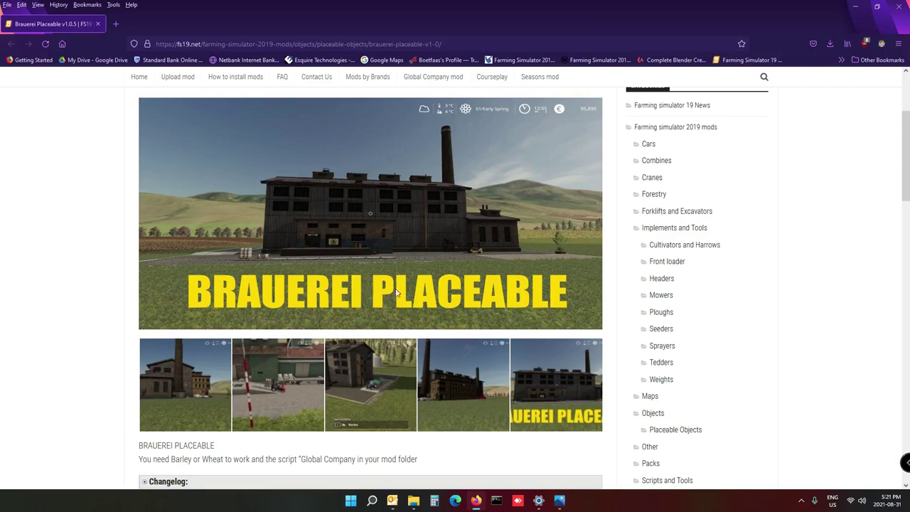
scroll(352, 221, "down", 5)
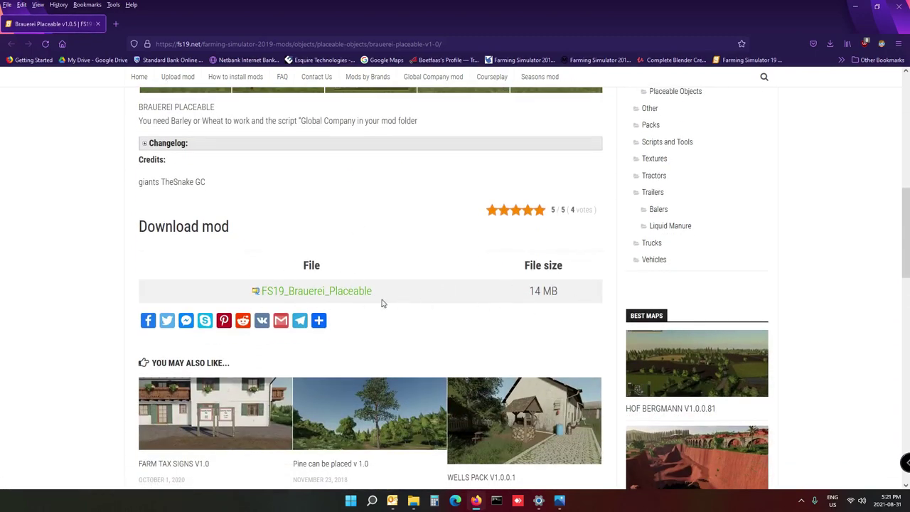
scroll(389, 220, "up", 6)
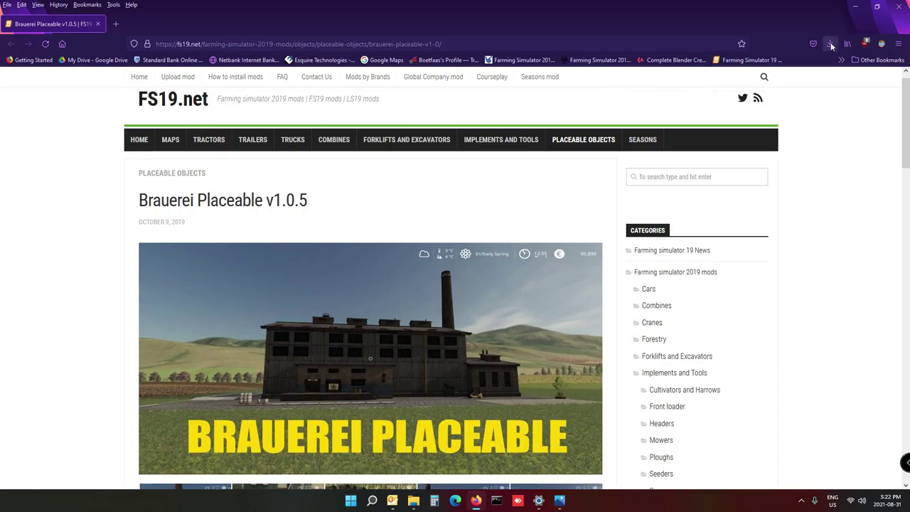
Open FS19_Brauerei_Placeable.zip from the FarmingSimulator2019 mods folder in WinRAR and dismiss the licence notice
mouse_move(413, 501)
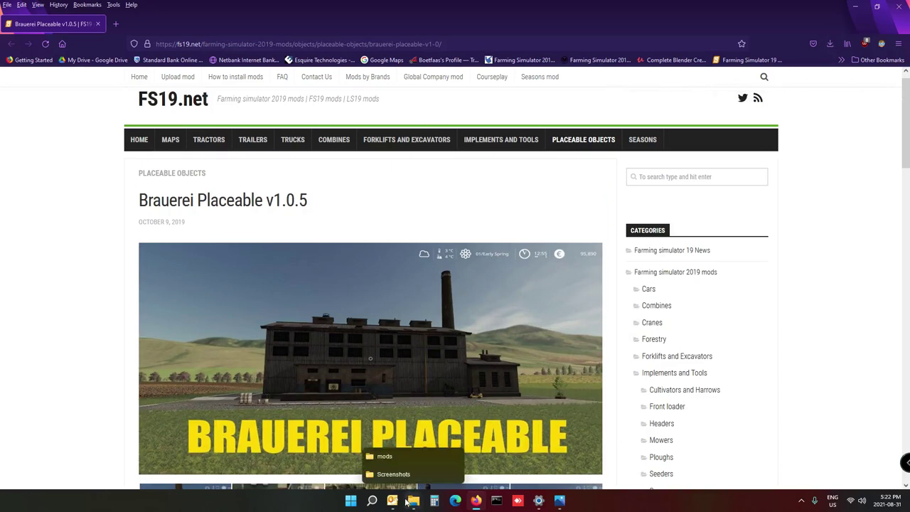
left_click(407, 455)
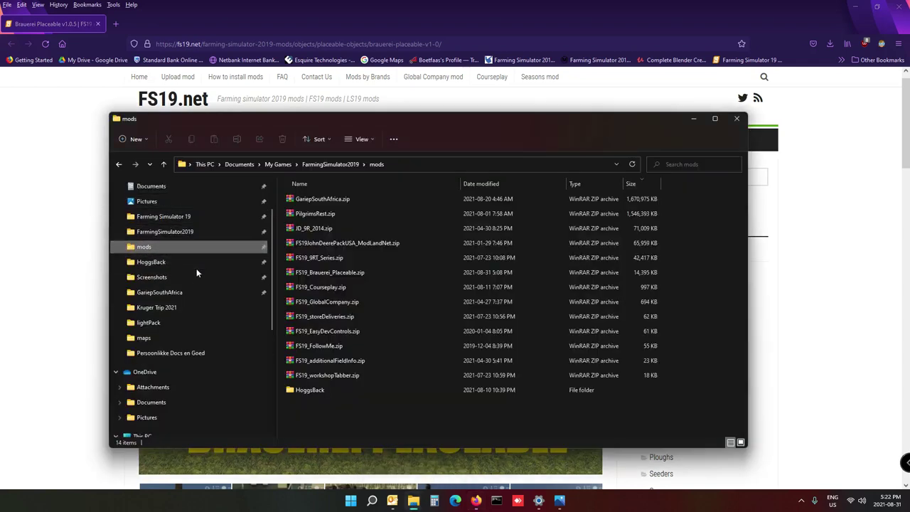
scroll(196, 268, "up", 2)
left_click(171, 204)
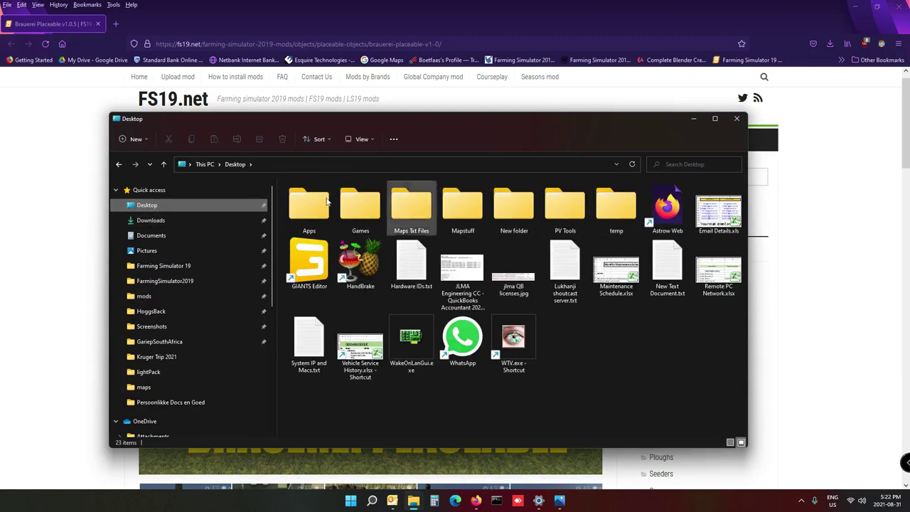
left_click(149, 297)
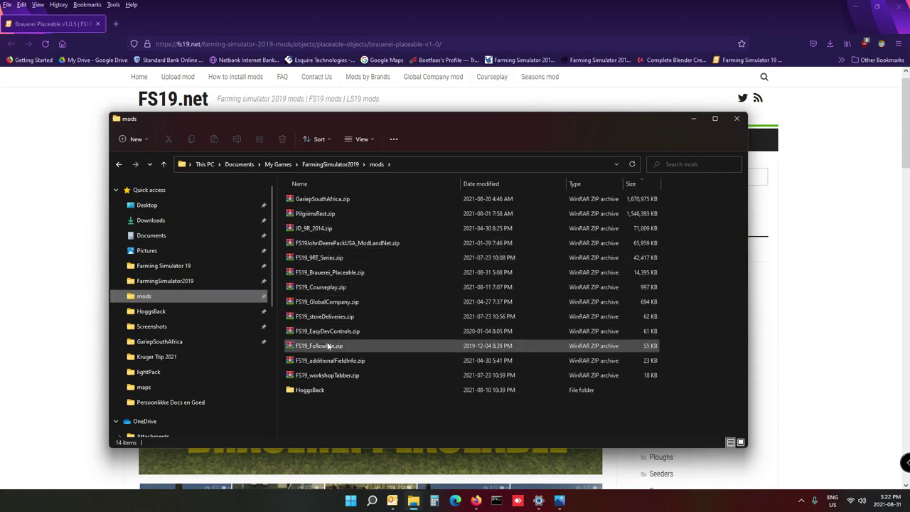
left_click(330, 273)
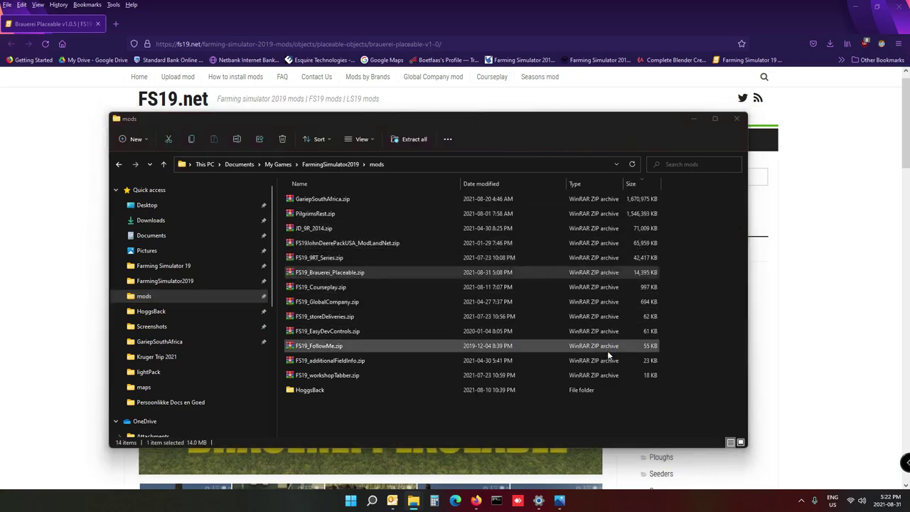
key("Return")
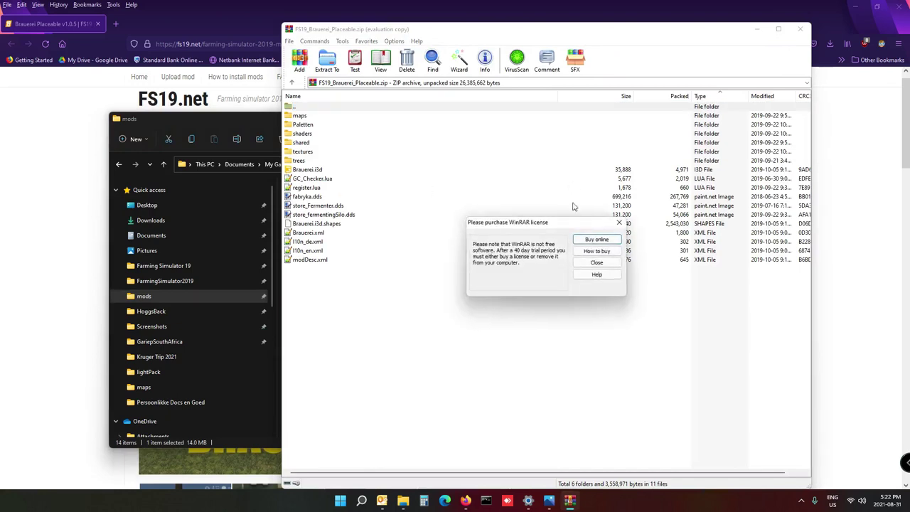
left_click(595, 263)
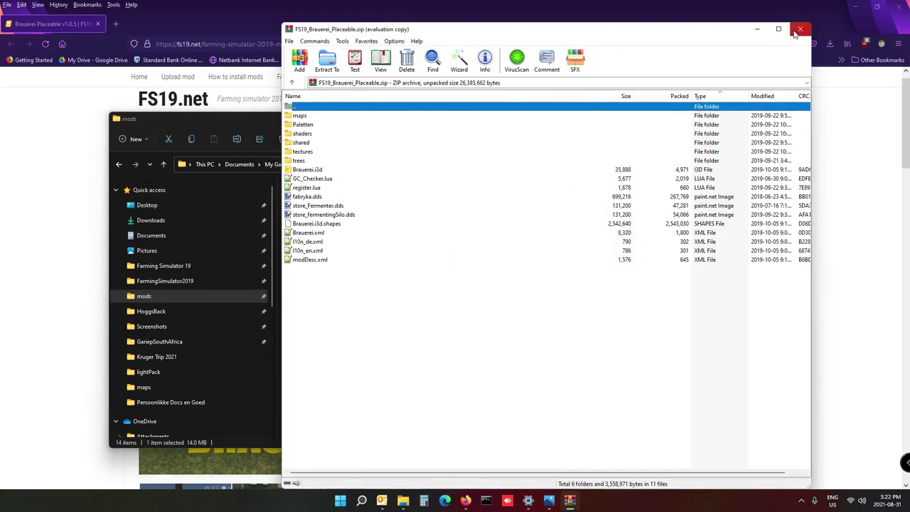
Compare the archive's full contents with the extracted files in the Desktop temp folder and close the archive
left_click_drag(548, 290, 388, 116)
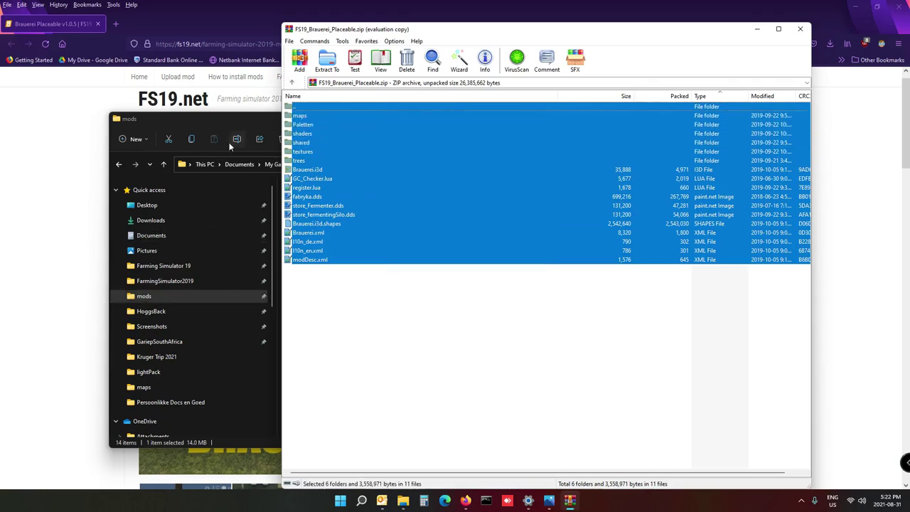
left_click_drag(226, 118, 114, 119)
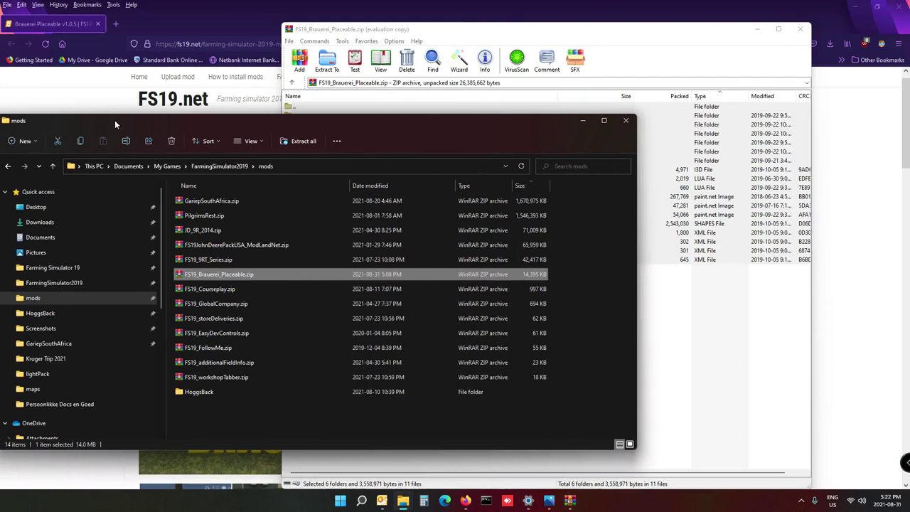
left_click(43, 211)
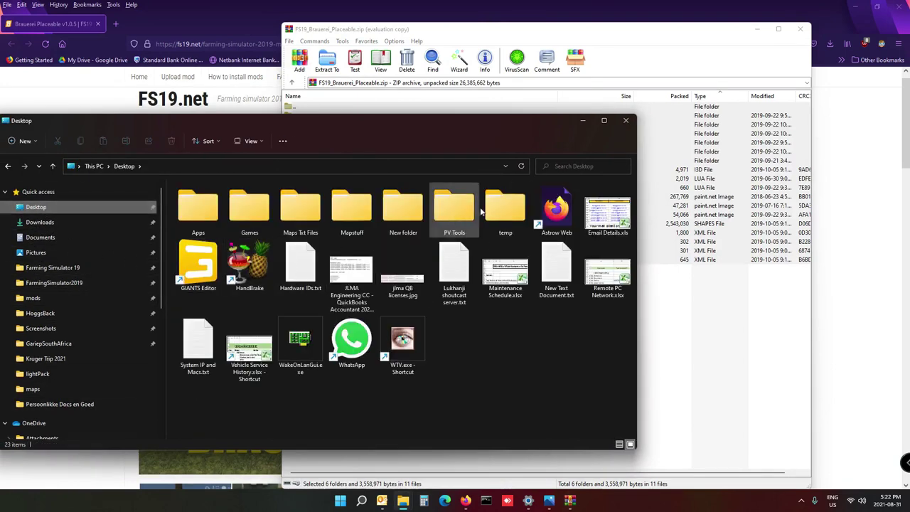
double_click(496, 211)
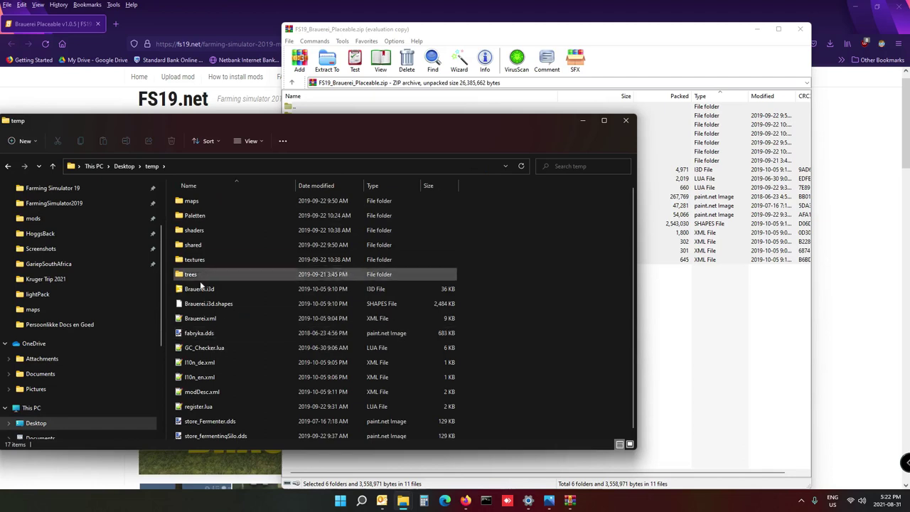
left_click(587, 140)
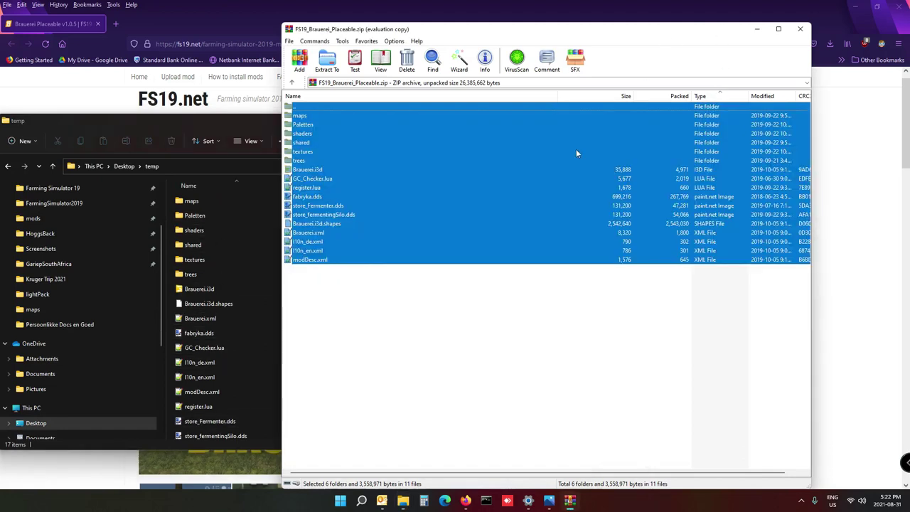
left_click_drag(513, 170, 424, 221)
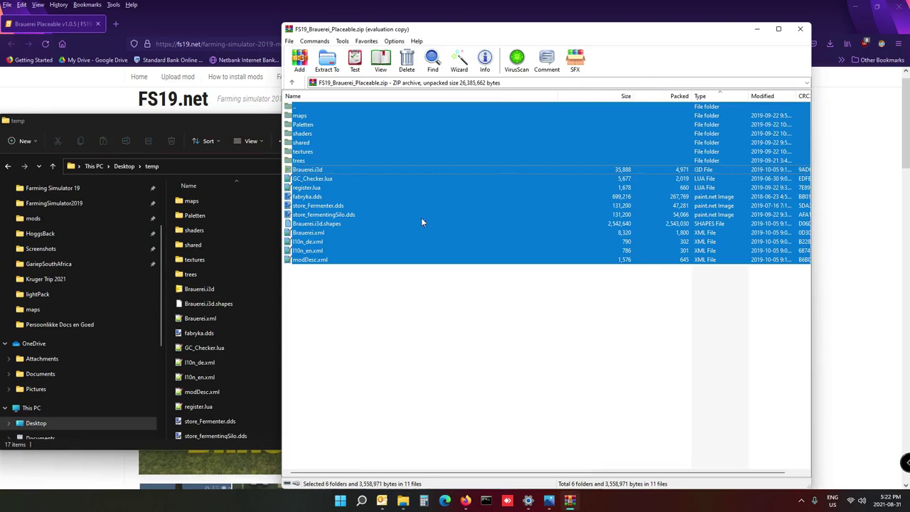
left_click(800, 29)
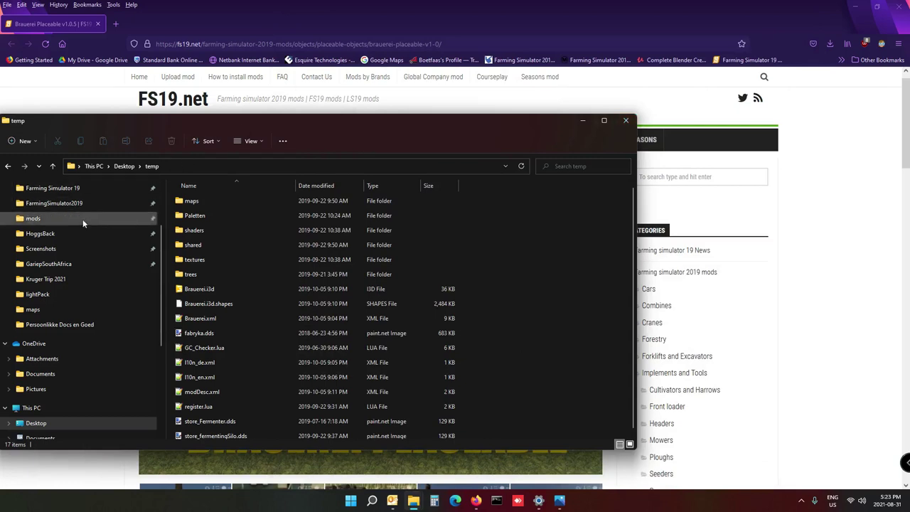
Return to the mods folder, launch Farming Simulator 19 through Steam and bring the game to the foreground
left_click(48, 224)
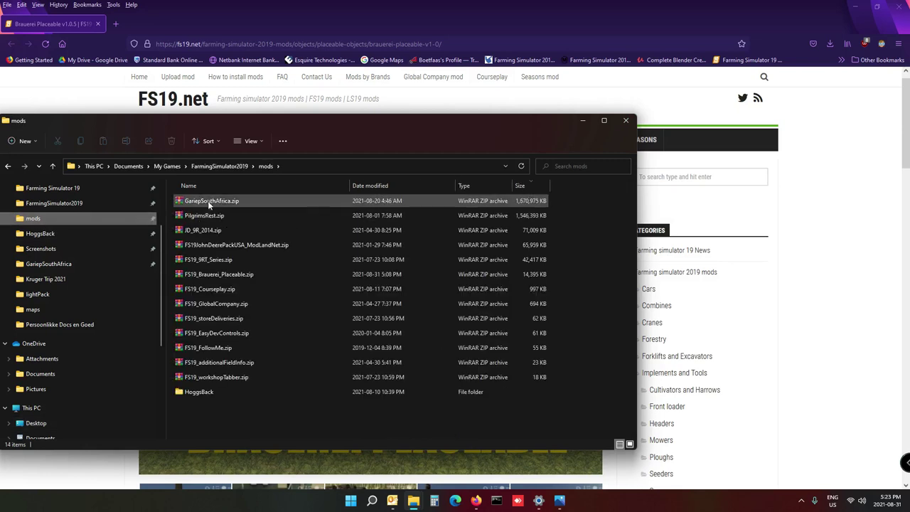
mouse_move(559, 503)
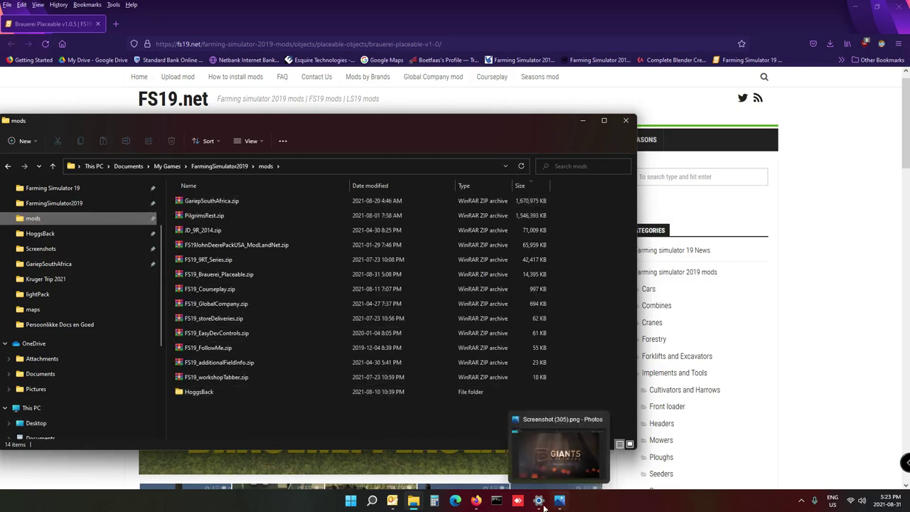
left_click(801, 501)
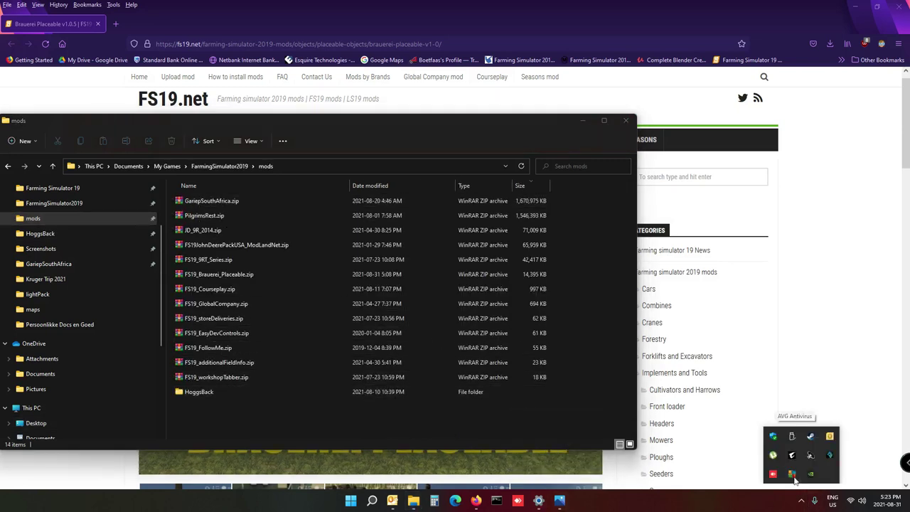
right_click(811, 436)
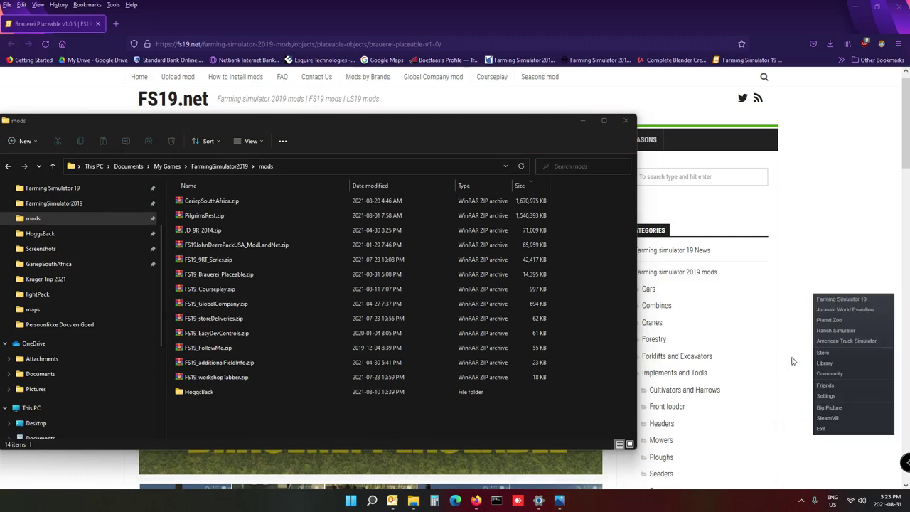
left_click(840, 299)
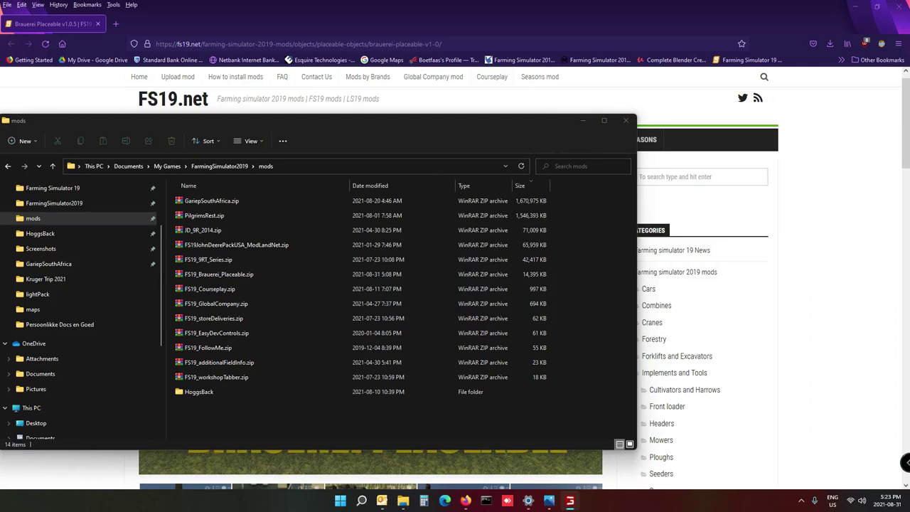
key("alt+Tab")
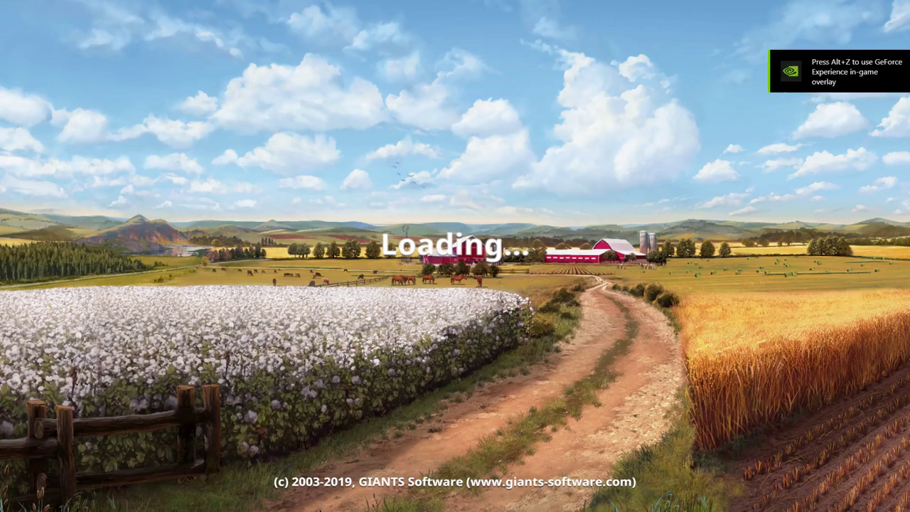
key("alt+Tab")
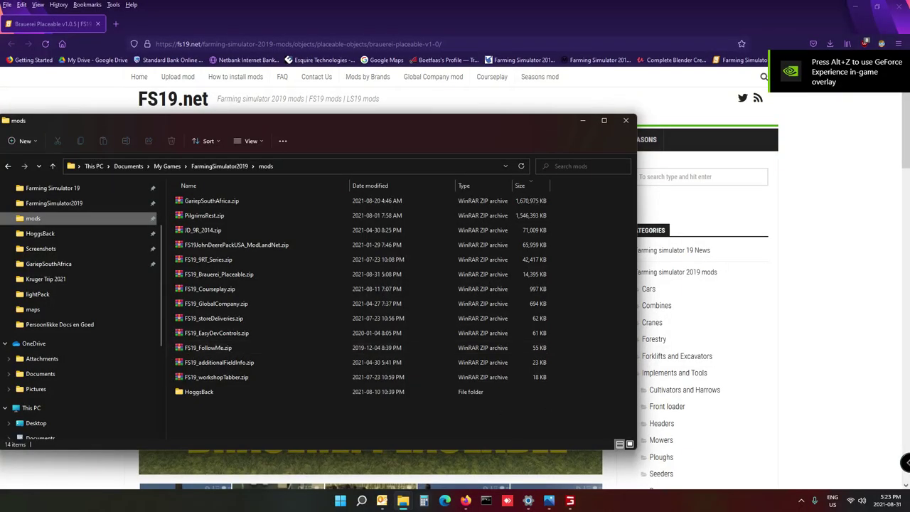
left_click(569, 500)
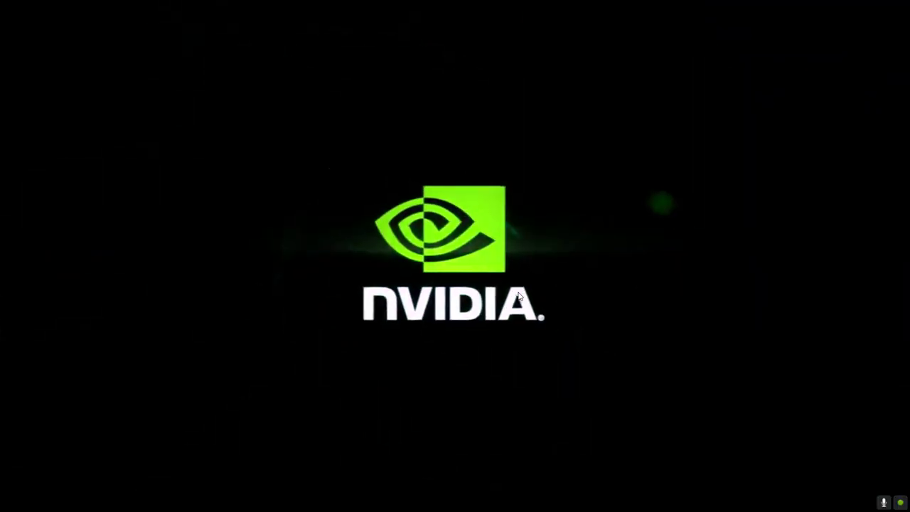
Lower the system volume to 34 and skip the game's intro video
key("XF86AudioLowerVolume")
key("XF86AudioLowerVolume")
key("XF86AudioLowerVolume")
key("XF86AudioLowerVolume")
key("XF86AudioLowerVolume")
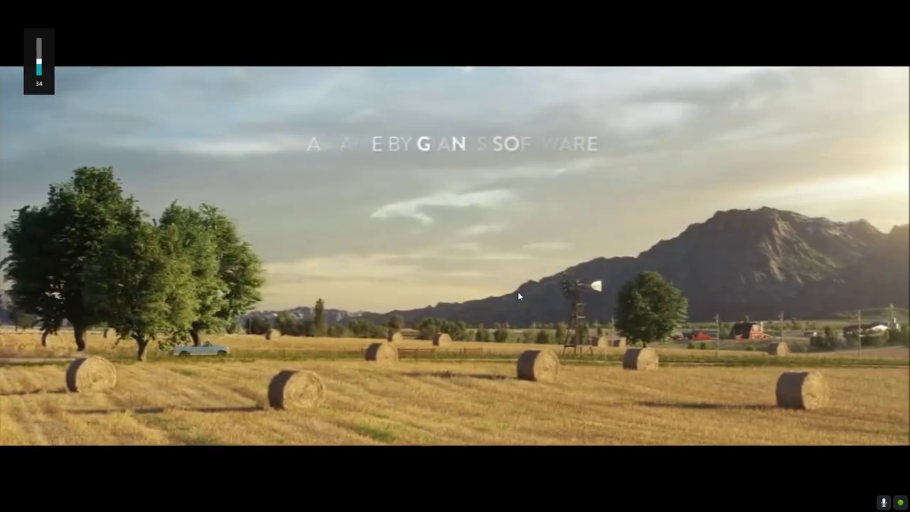
left_click(410, 263)
Set up a new career as New farmer on the Ravenport map, keeping the default character
left_click(190, 284)
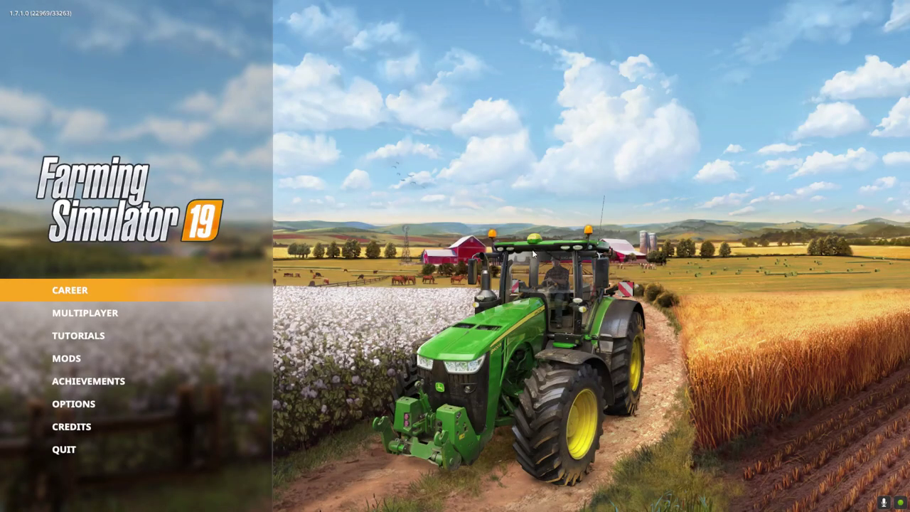
scroll(643, 243, "down", 2)
left_click(659, 253)
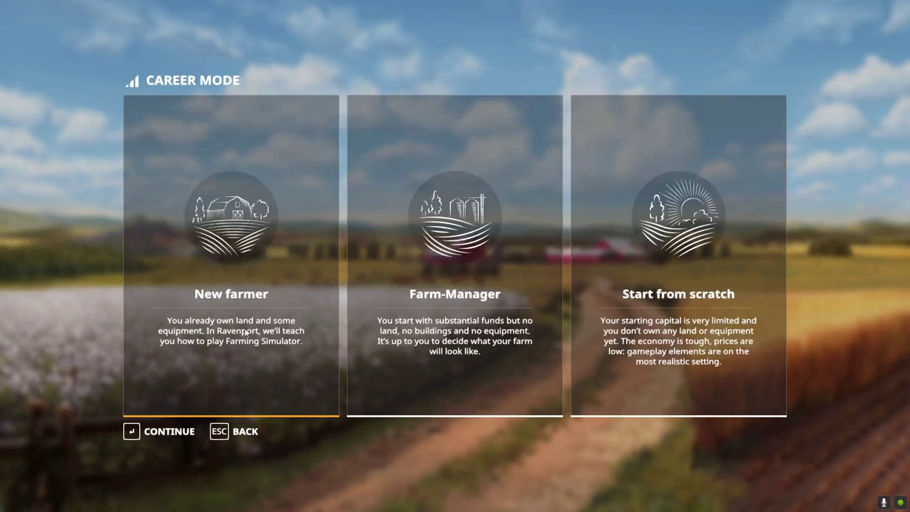
left_click(244, 332)
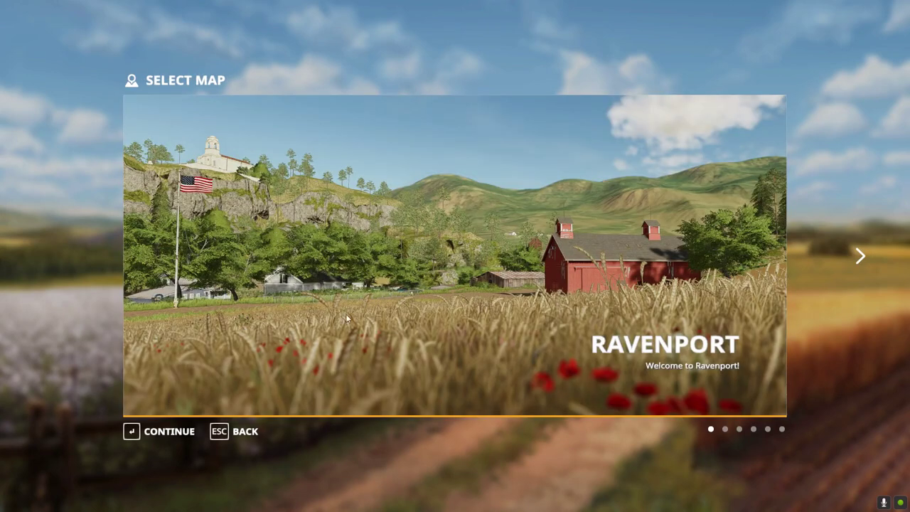
left_click(153, 432)
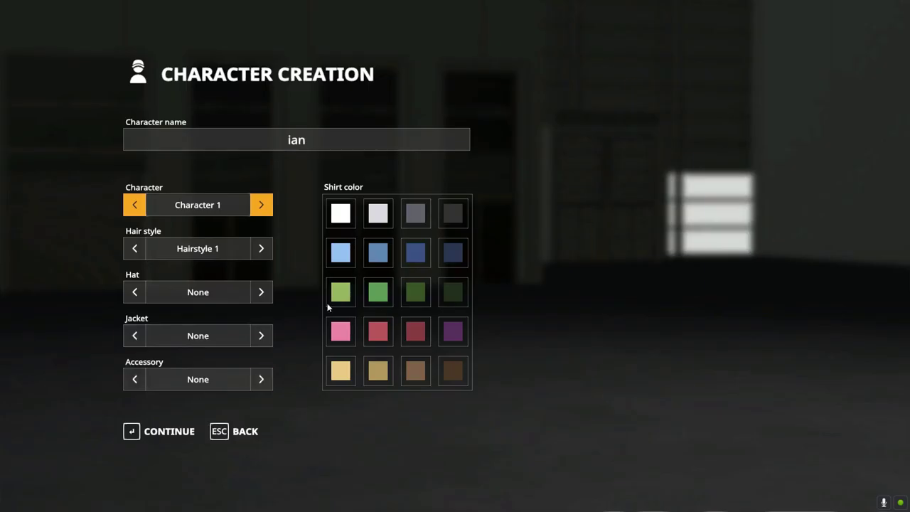
left_click(177, 432)
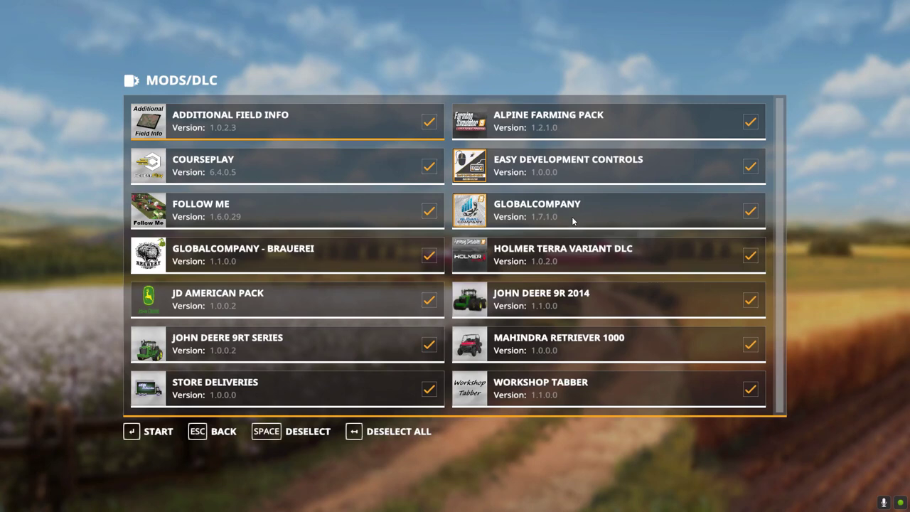
Deselect the Courseplay mod and start the Ravenport game with the other mods enabled
scroll(568, 322, "down", 5)
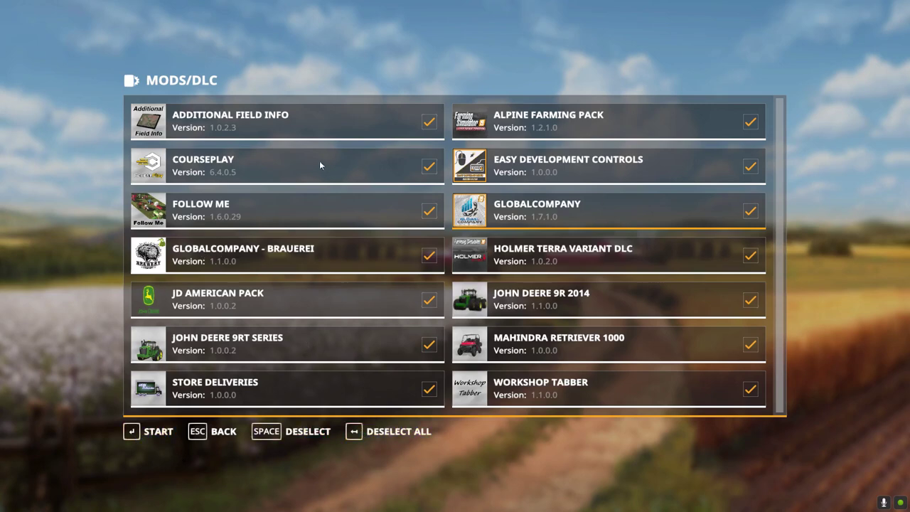
left_click(357, 165)
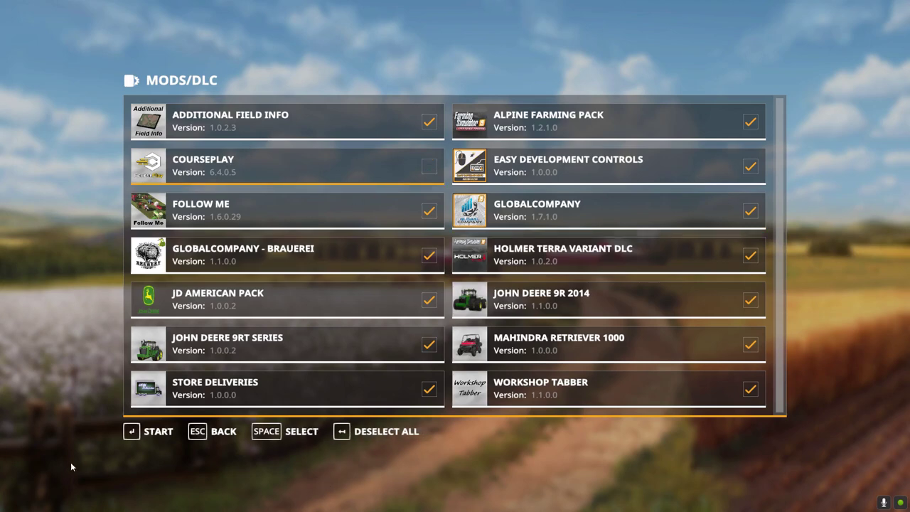
left_click(132, 432)
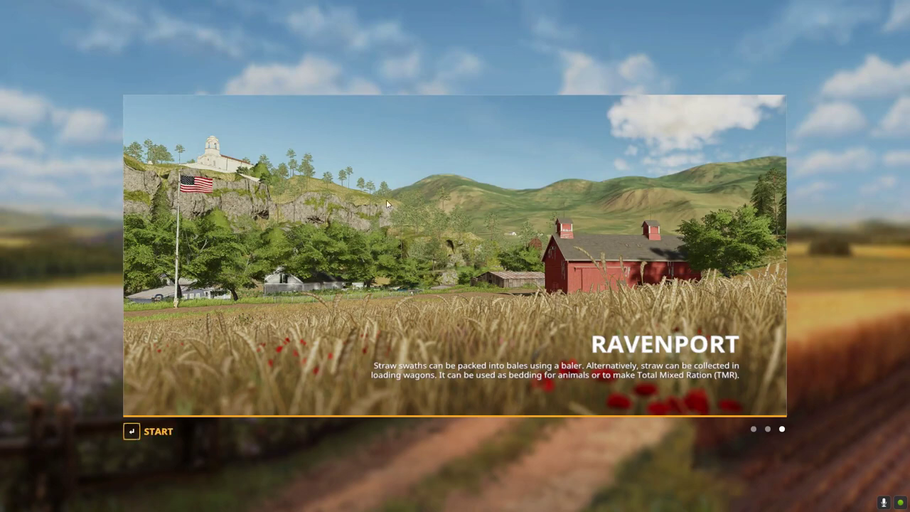
left_click(133, 433)
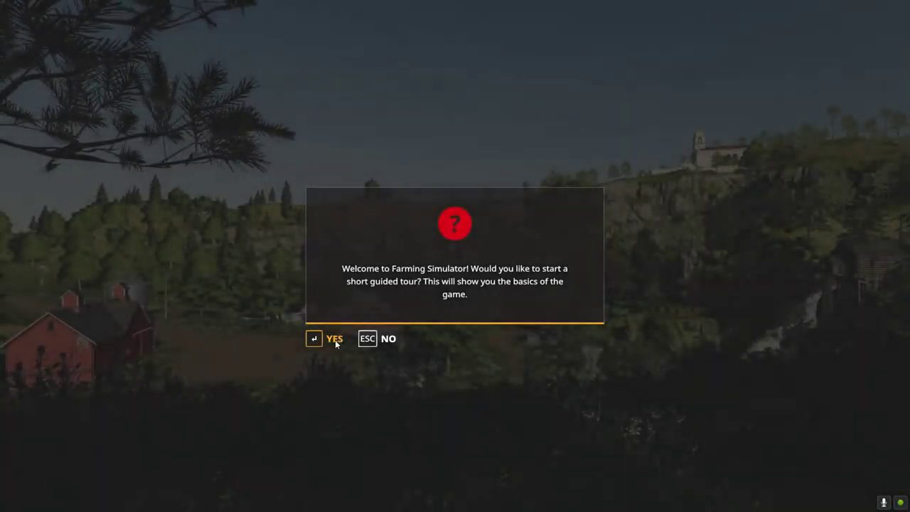
Decline the guided tour of the game's basics and walk a short way forward on the hillside
left_click(379, 342)
left_click(455, 256)
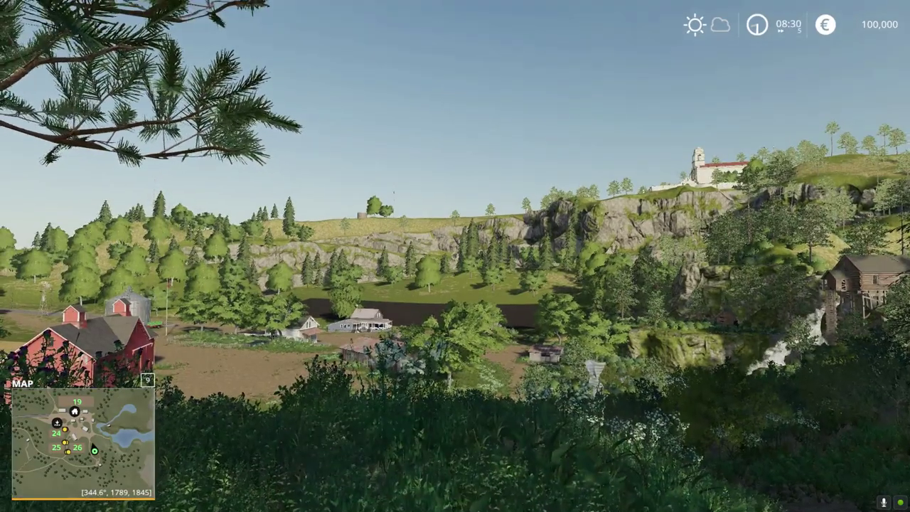
key("w")
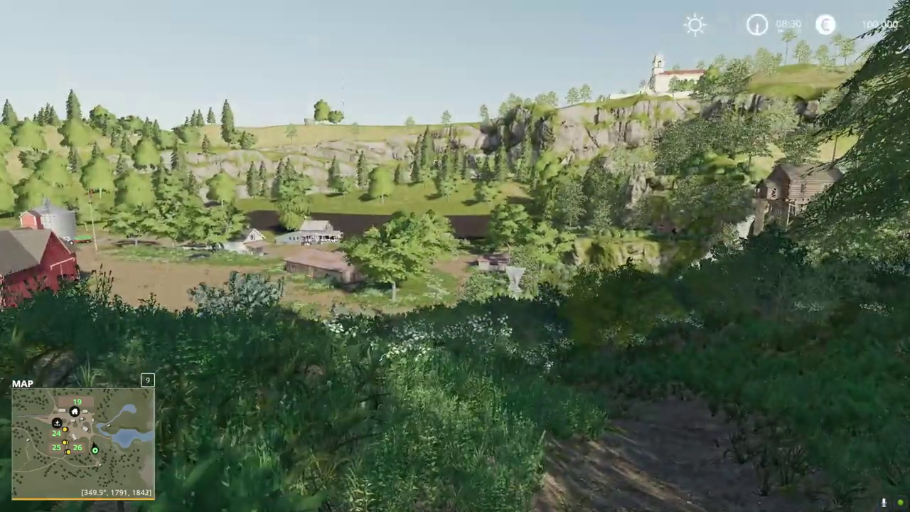
Raise the farm's balance to € 999,999,999 with the Easy Development Commands and return to the game
key("ctrl+d")
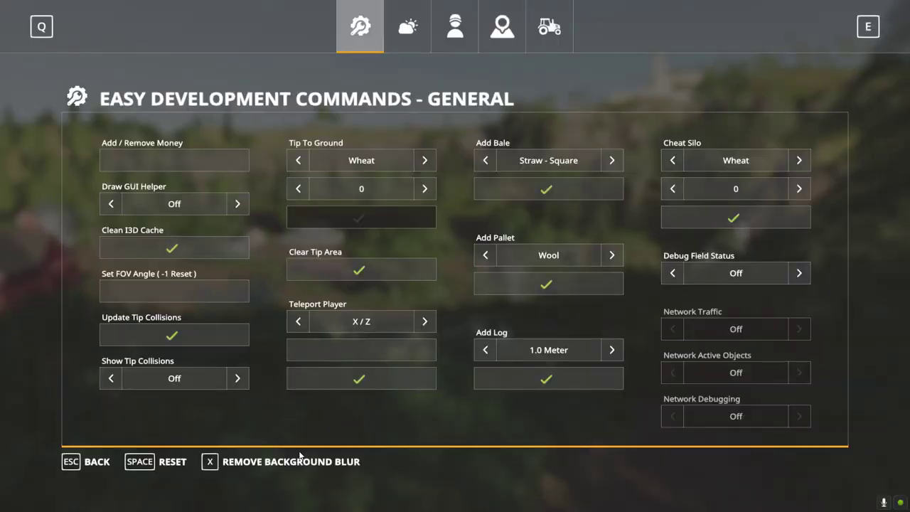
left_click(148, 155)
type("100000000")
key("Return")
key("Escape")
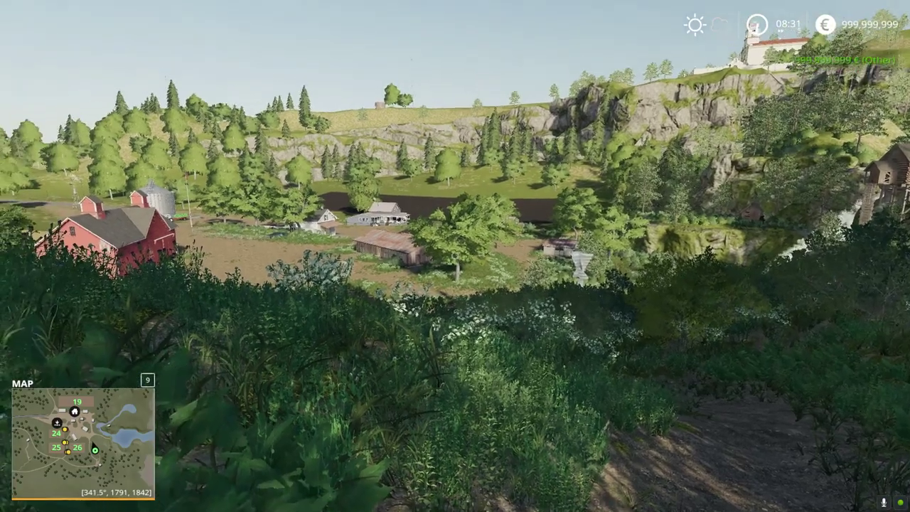
Buy the farmland of field 12 from the map's land overview and return to the game
key("Escape")
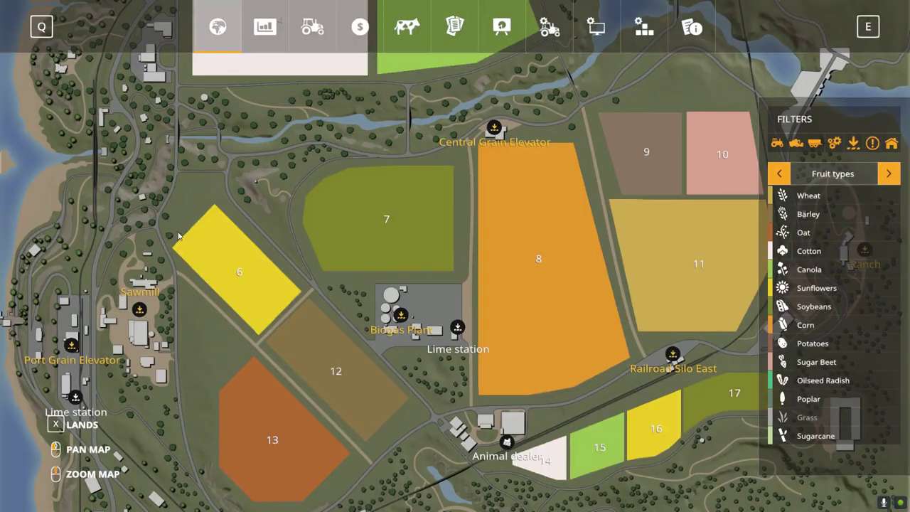
key("x")
left_click(321, 376)
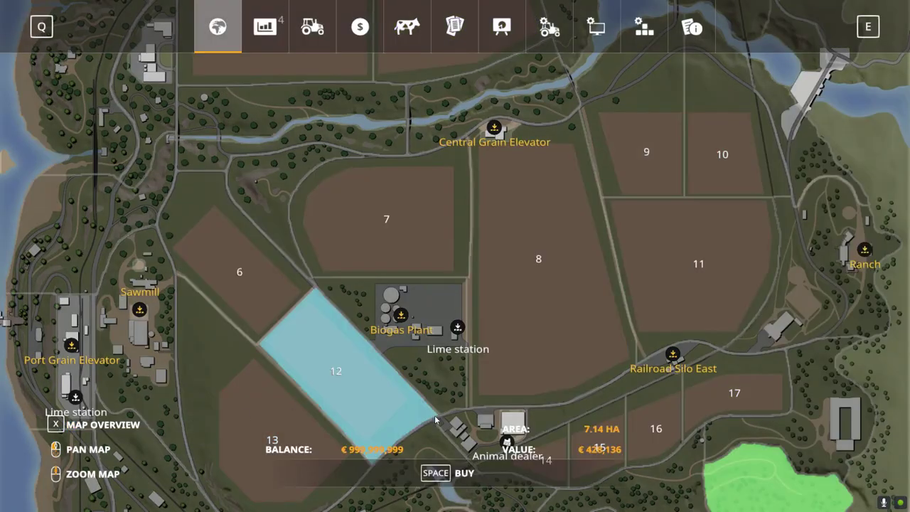
left_click(465, 474)
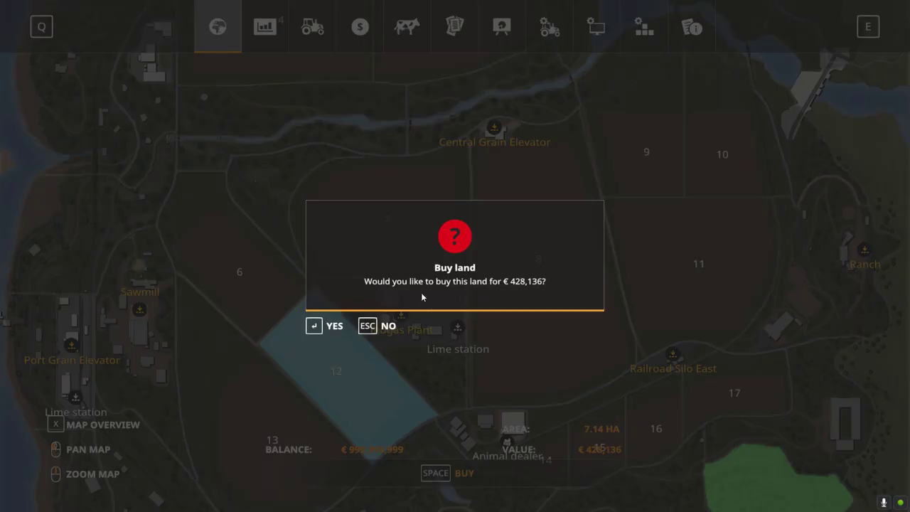
left_click(328, 324)
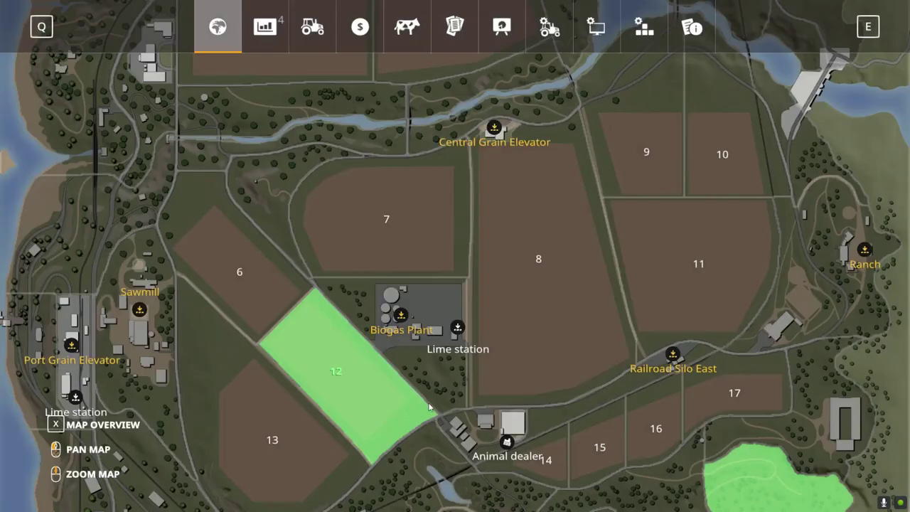
left_click(401, 323)
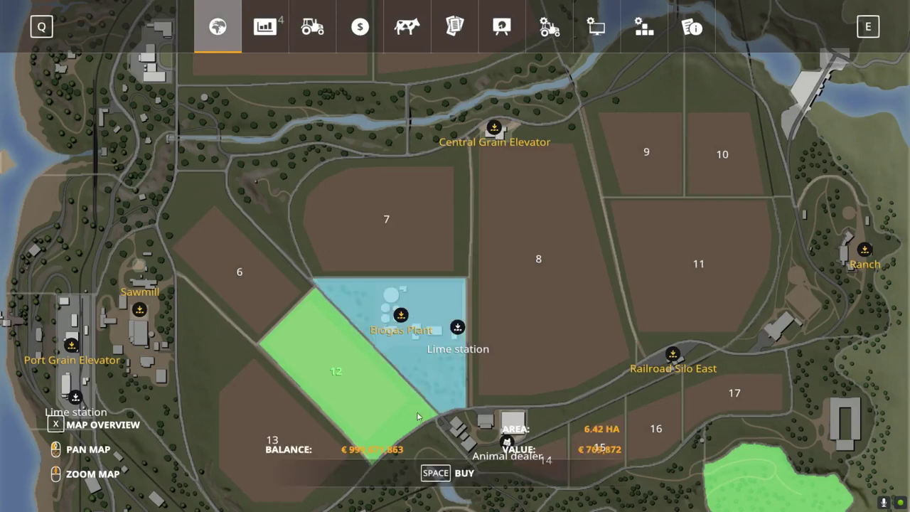
key("Escape")
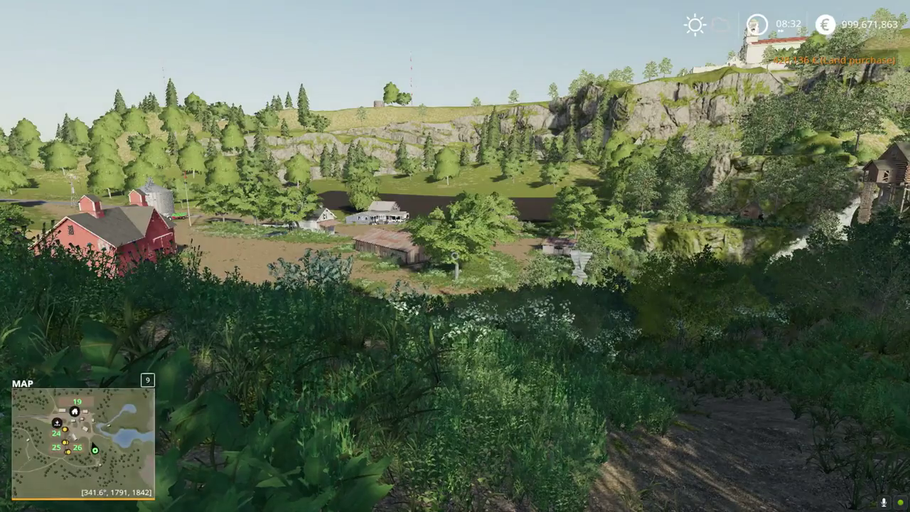
Visit the Biogas Plant from the map and walk across the road into the barley on field 12
key("Escape")
left_click(402, 318)
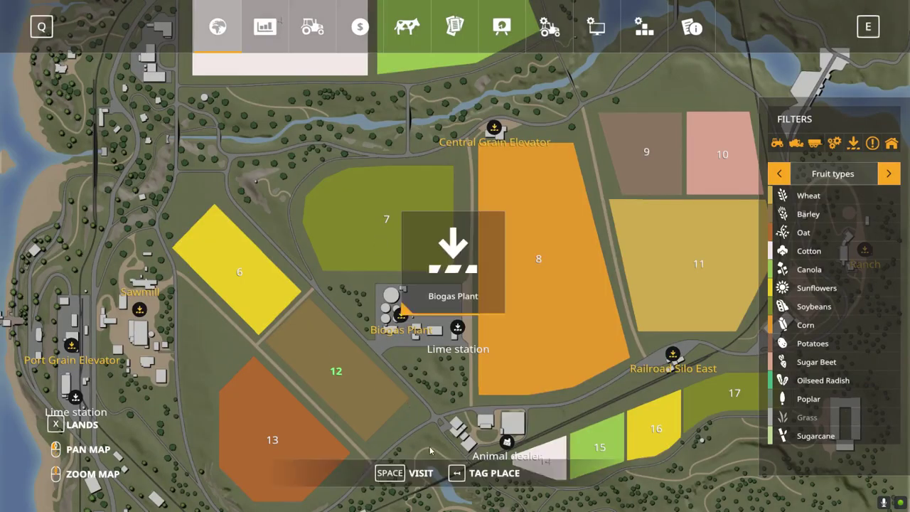
key("space")
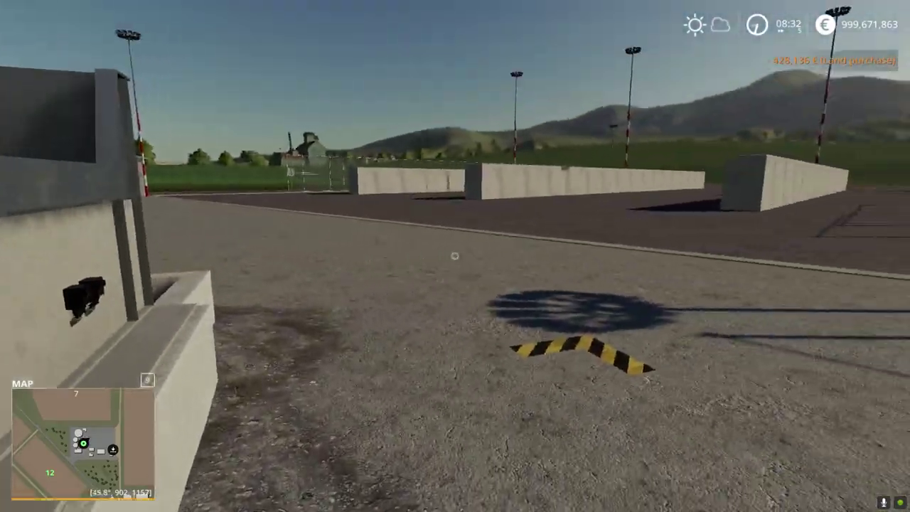
key("w")
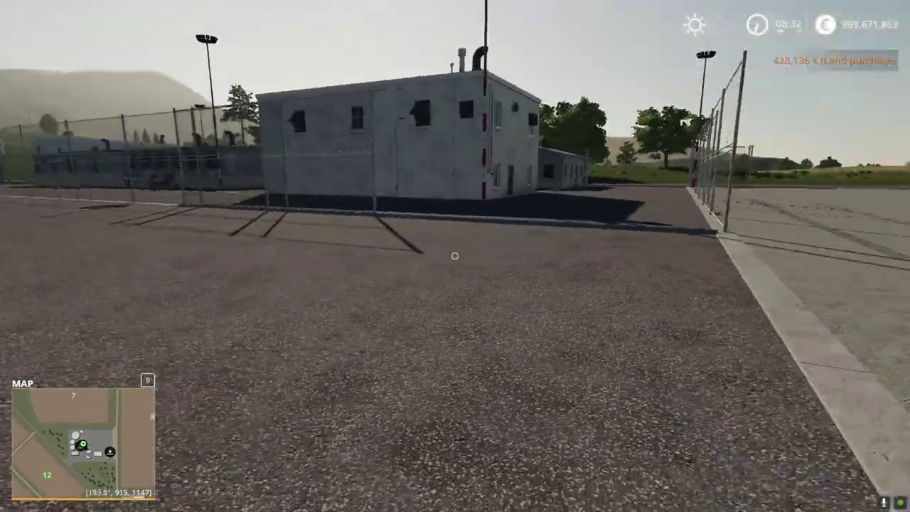
key("w")
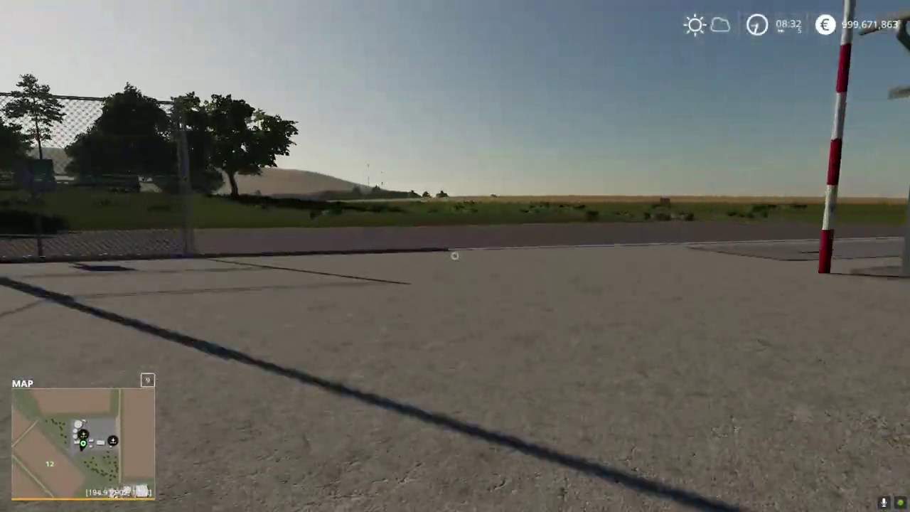
key("w")
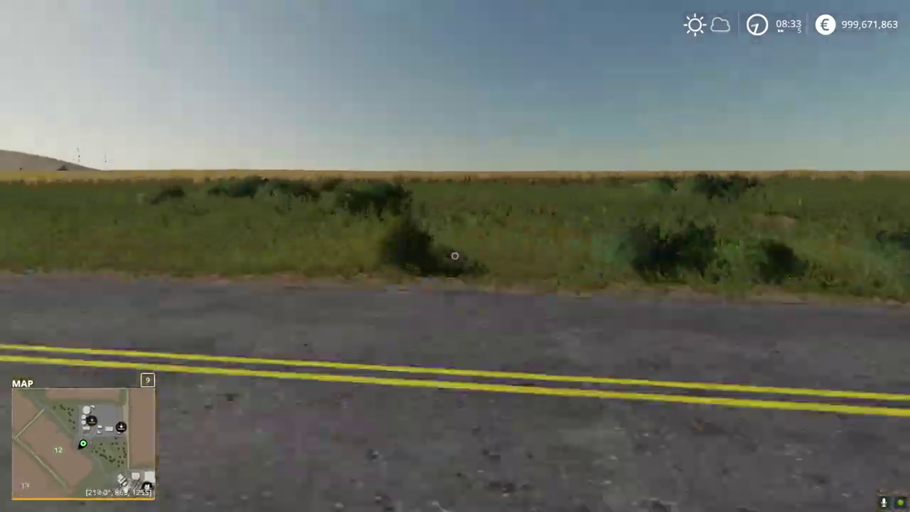
key("w")
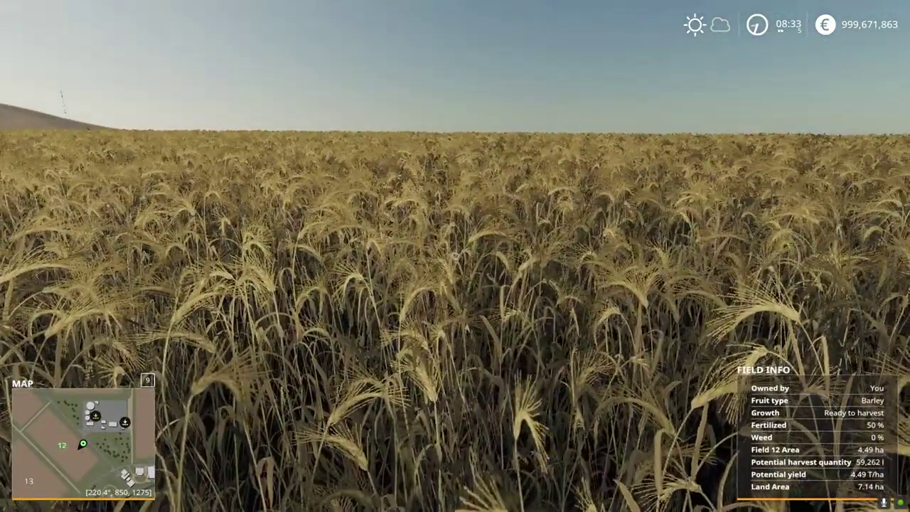
Set the ground of field 12 to cultivator with the Easy Development Commands for fields
key("alt+d")
left_click(502, 26)
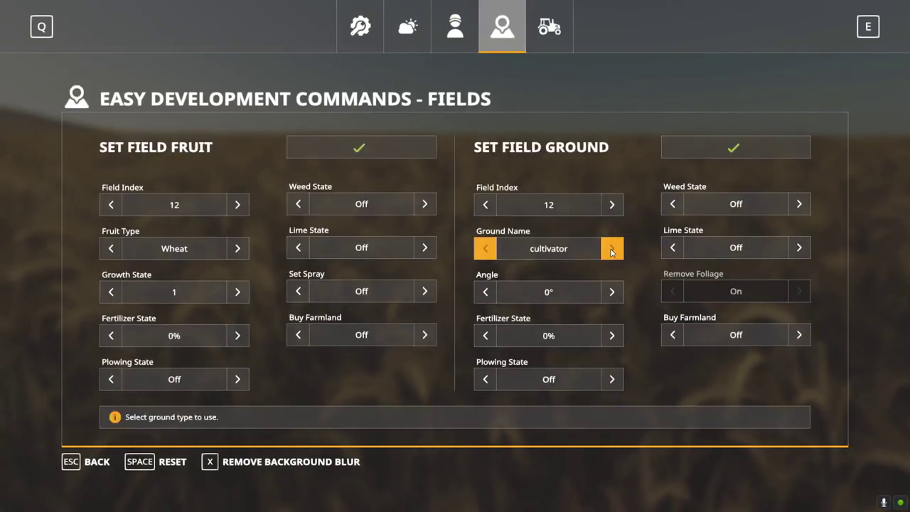
left_click(733, 147)
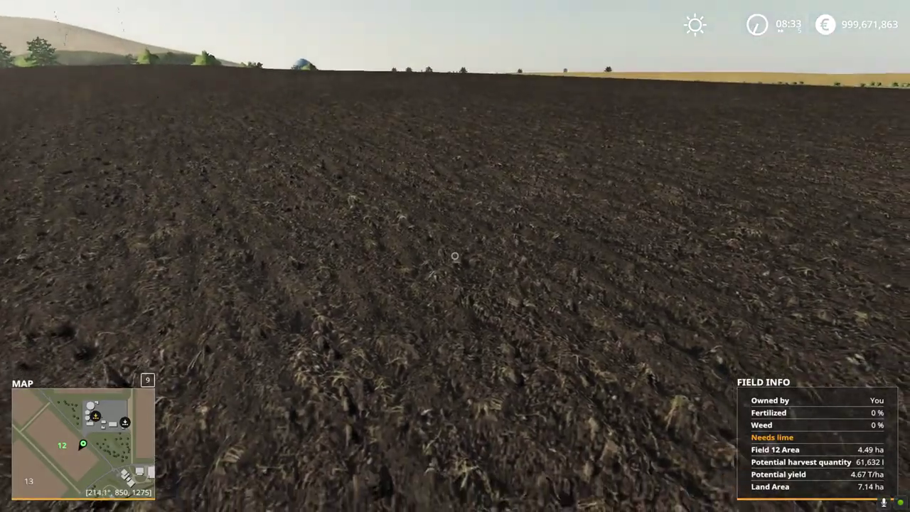
Buy the GlobalCompany Brauerei placeable, place it on the cultivated field 12 and leave the shop
key("p")
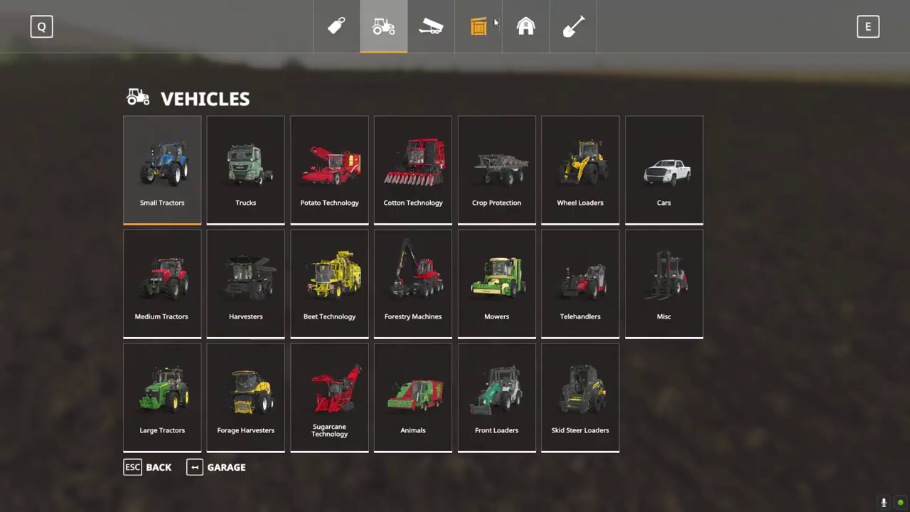
left_click(525, 28)
left_click(262, 167)
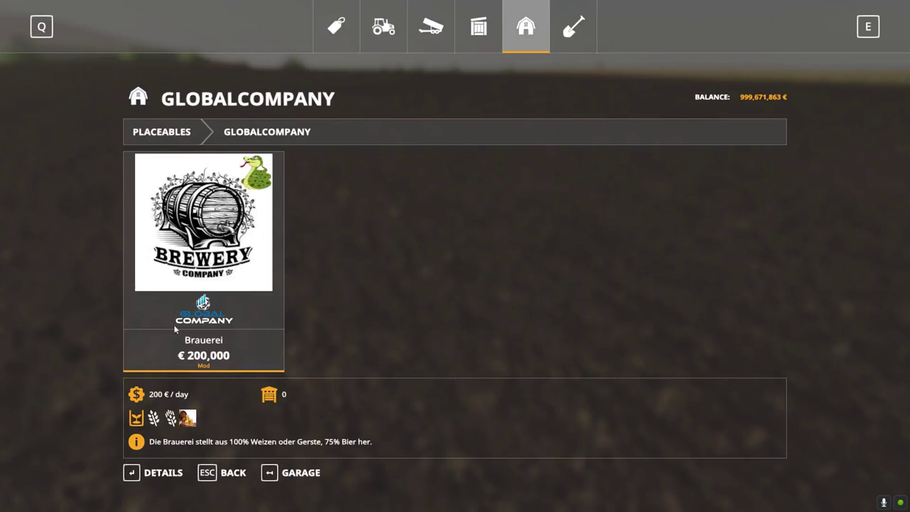
left_click(164, 478)
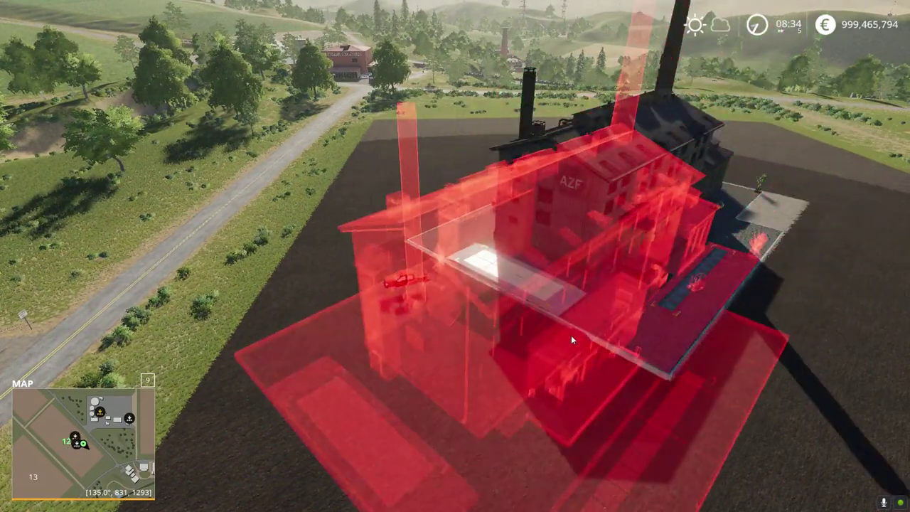
left_click(571, 335)
key("Escape")
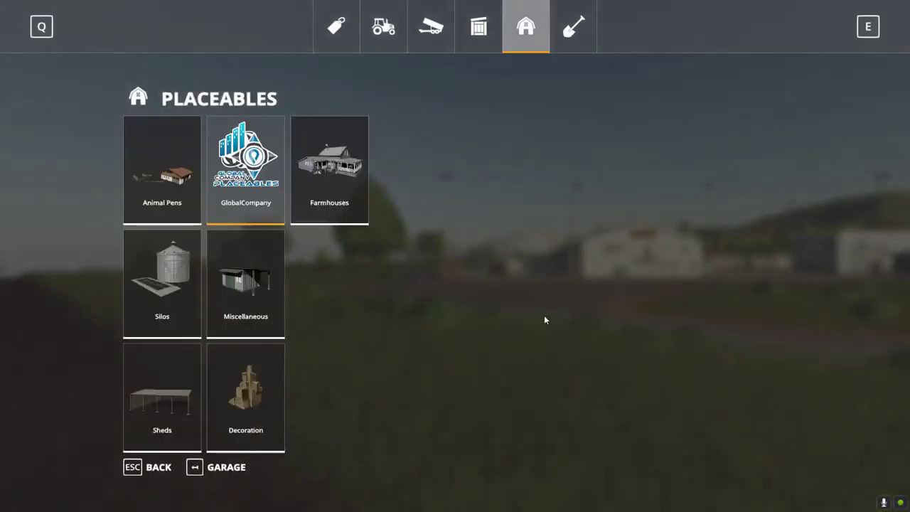
key("Escape")
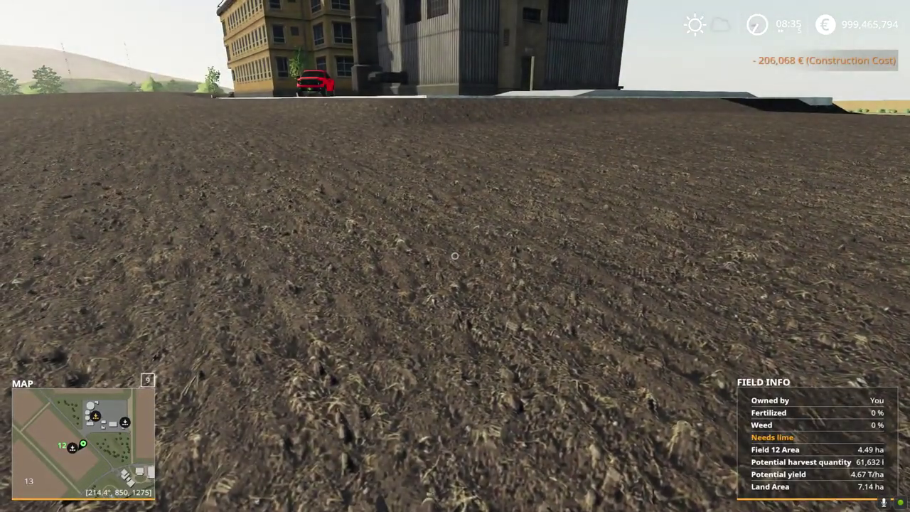
Walk around field 12 and examine the placed brewery's buildings, chimneys and yard from the outside
key("w")
key("s")
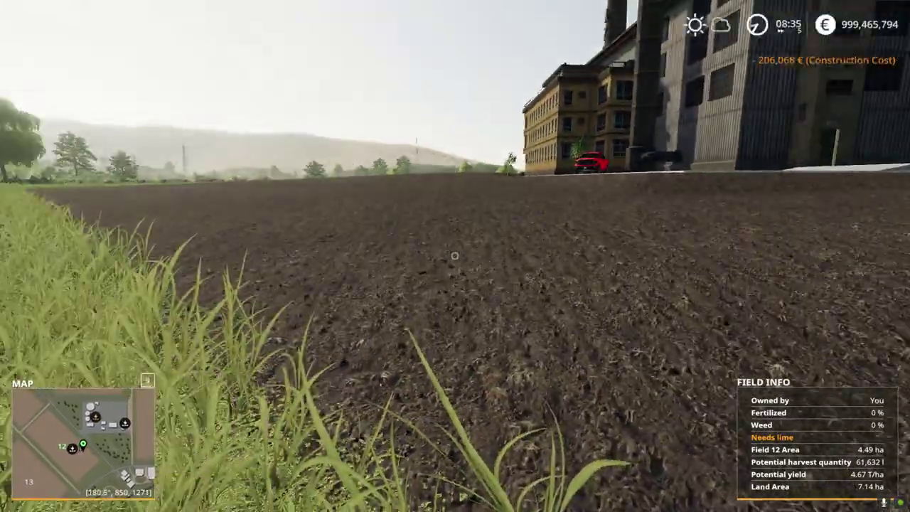
key("w")
key("w")
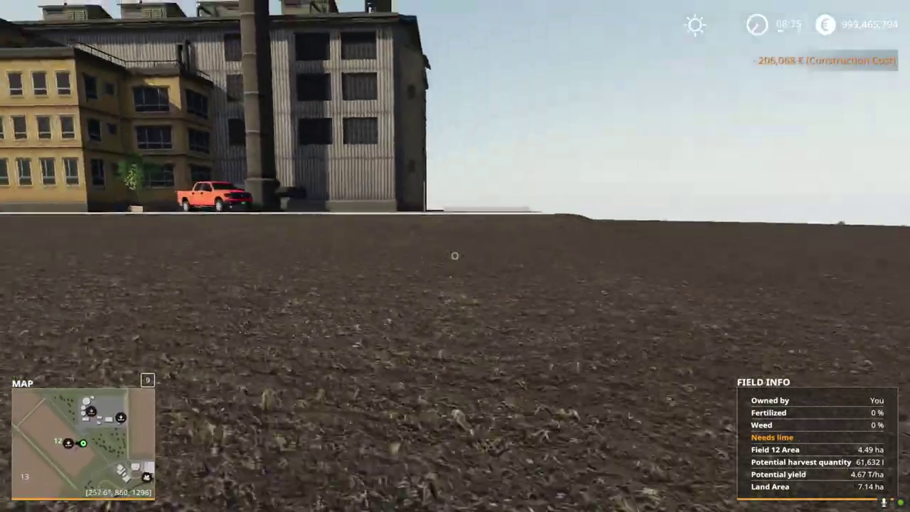
key("w")
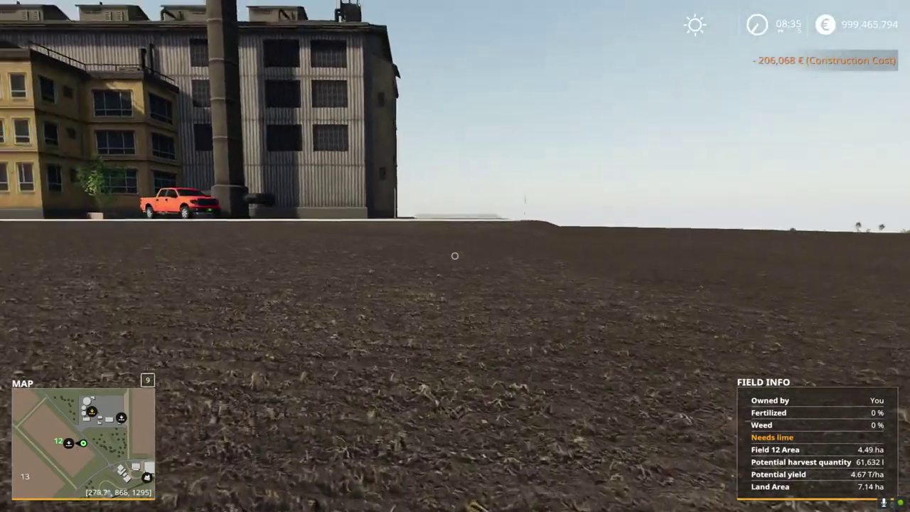
key("s")
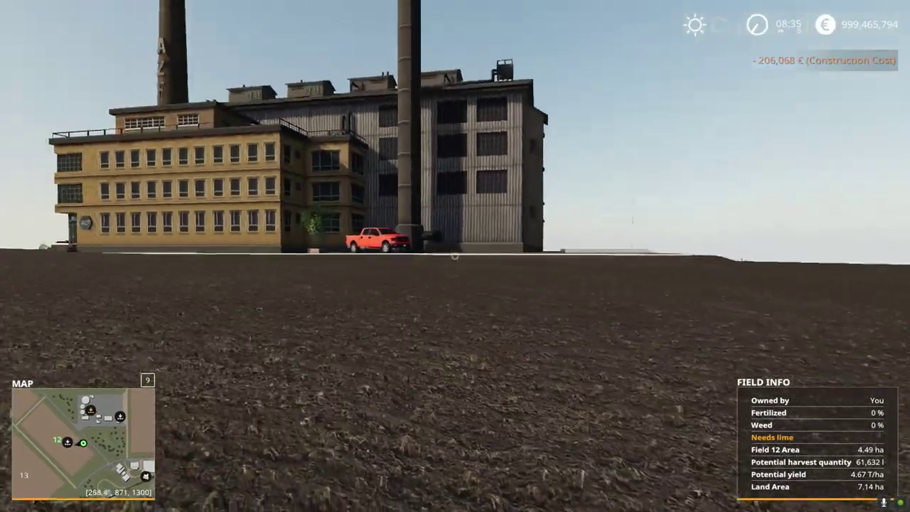
key("w")
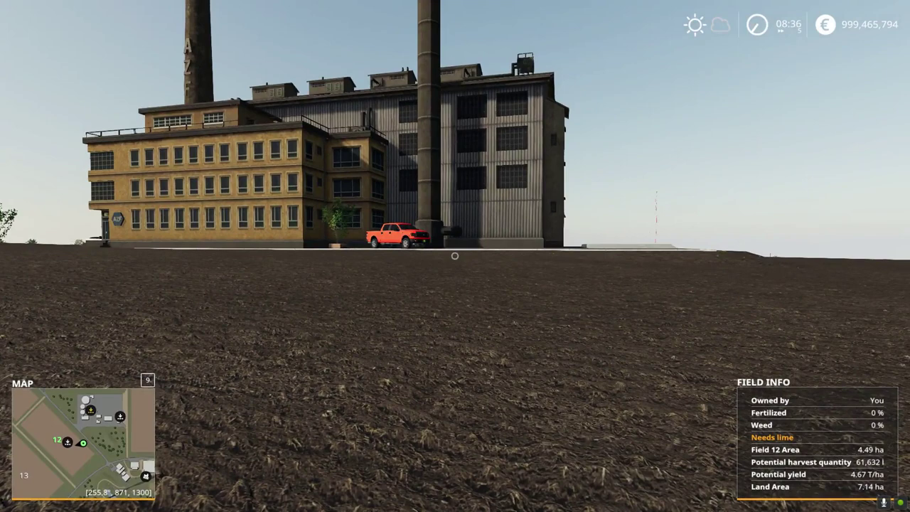
key("w")
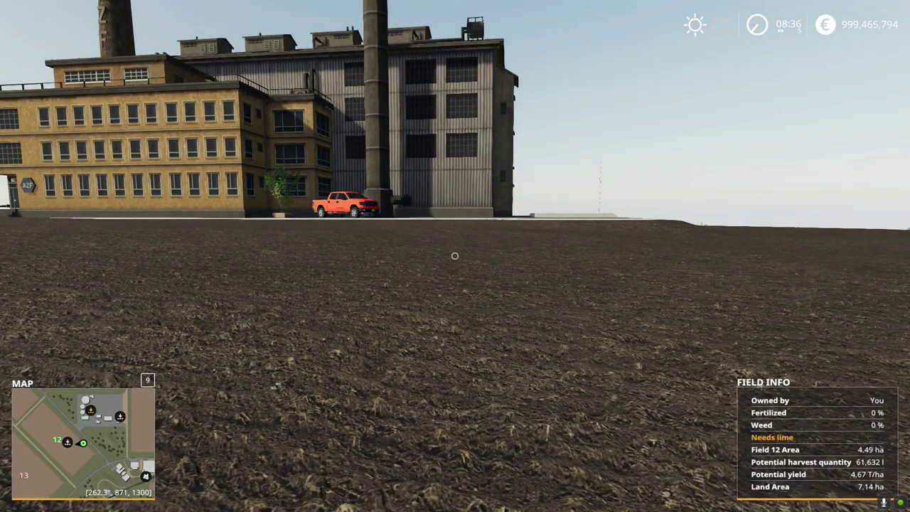
Buy the Kröger Agroliner TKD 302 trailer with its default configuration
key("p")
left_click(428, 27)
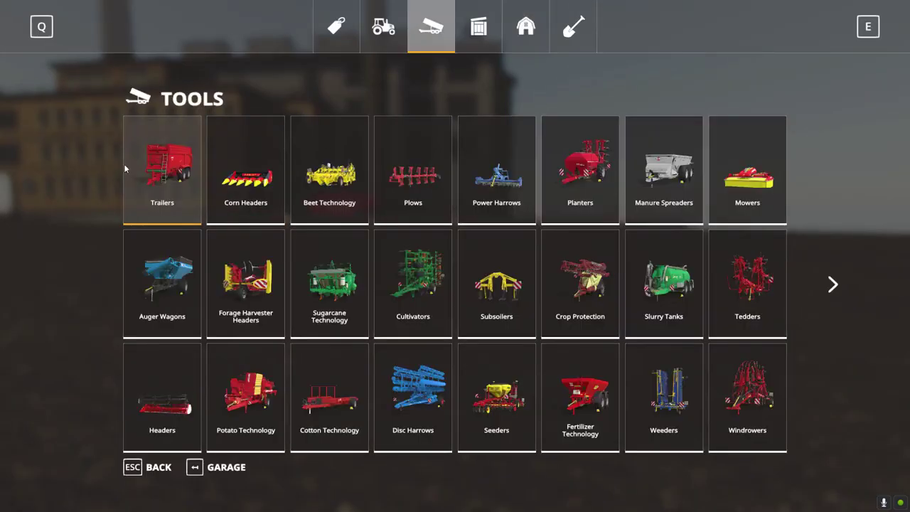
left_click(187, 175)
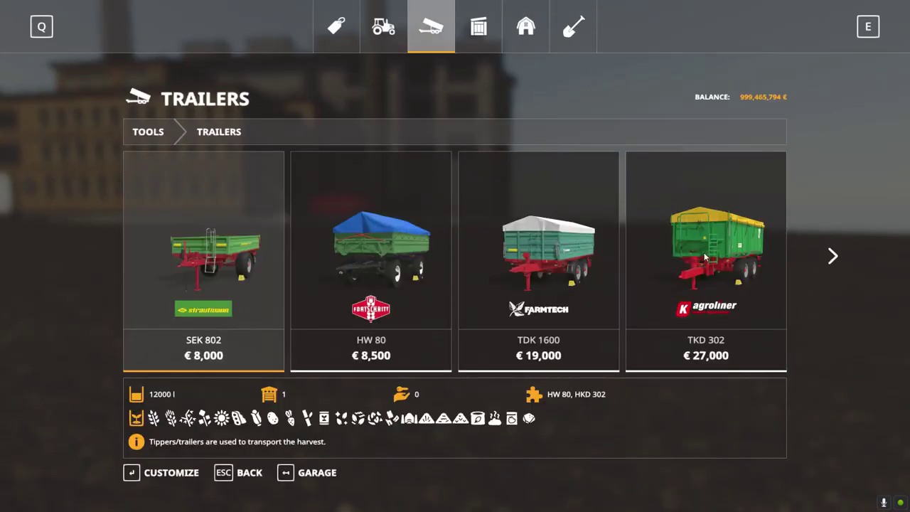
scroll(704, 252, "down", 1)
left_click(536, 257)
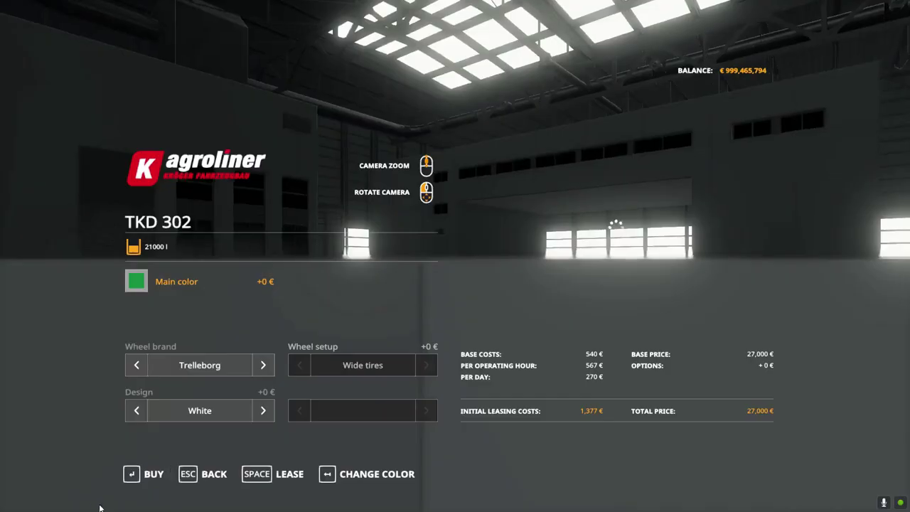
key("Return")
left_click(335, 325)
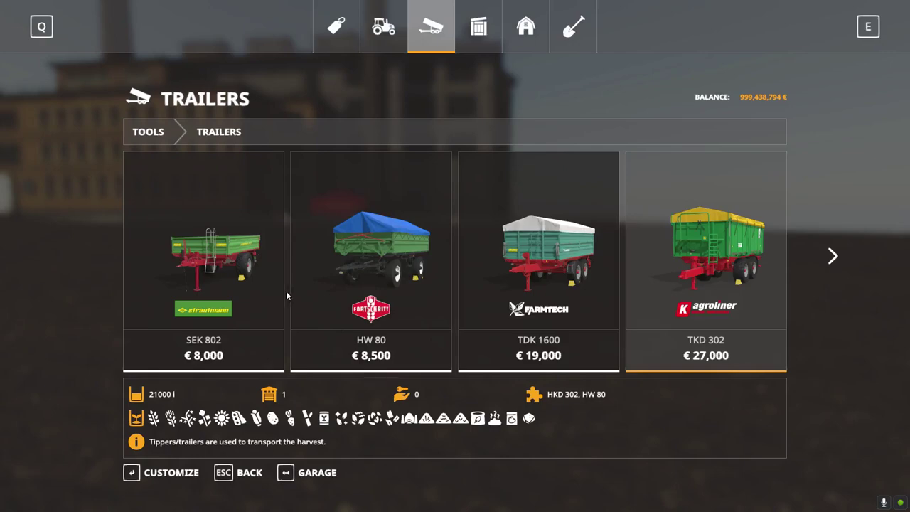
Buy the Case IH 7200 Pro Series medium tractor with its default configuration and leave the shop
left_click(384, 29)
left_click(191, 286)
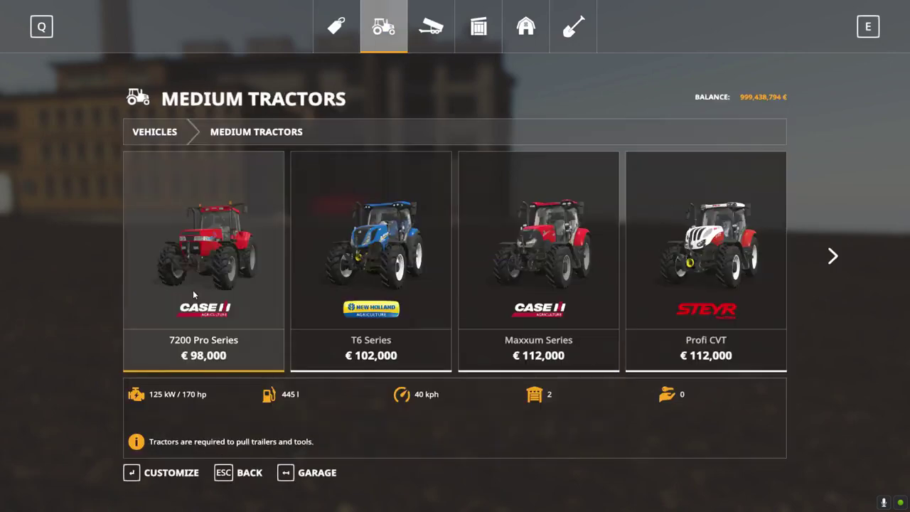
left_click(196, 278)
key("Return")
key("Return")
key("Return")
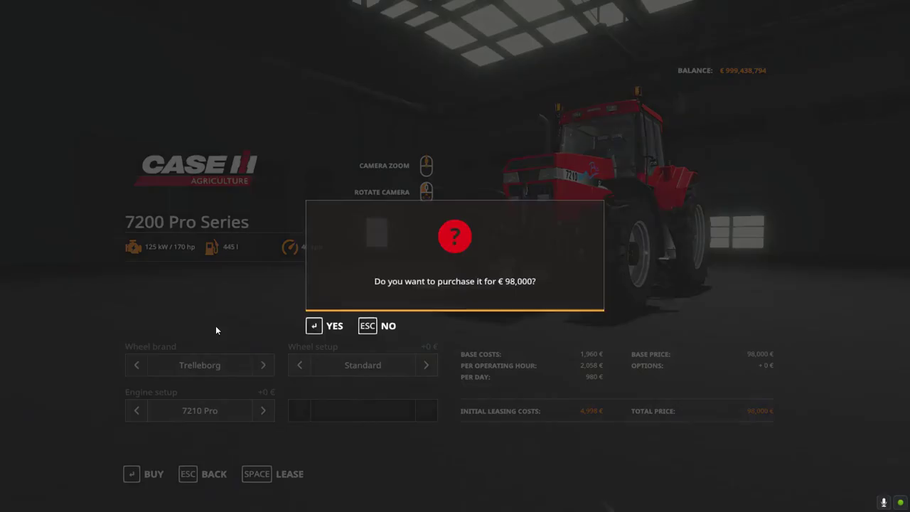
key("Escape")
key("Escape")
key("Escape")
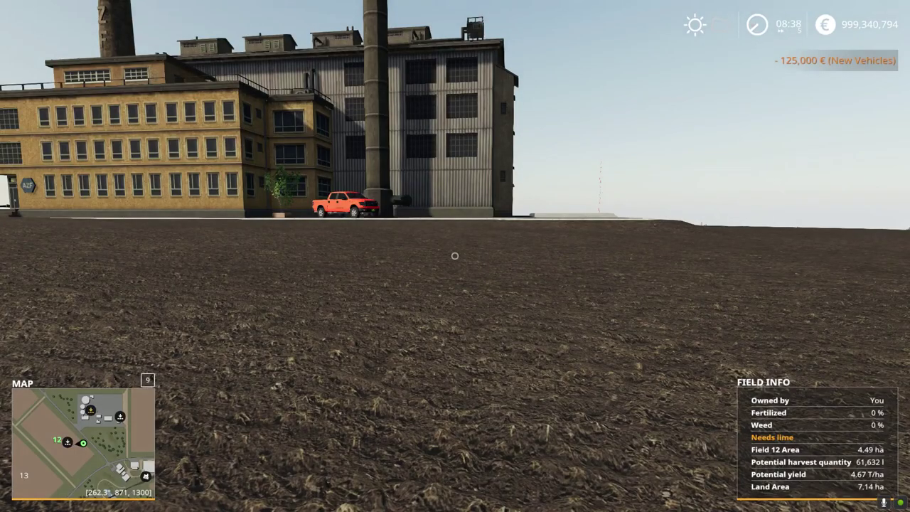
Buy a second Case IH 7200 Pro Series tractor with the standard wheel setup and 7210 Pro engine
key("s")
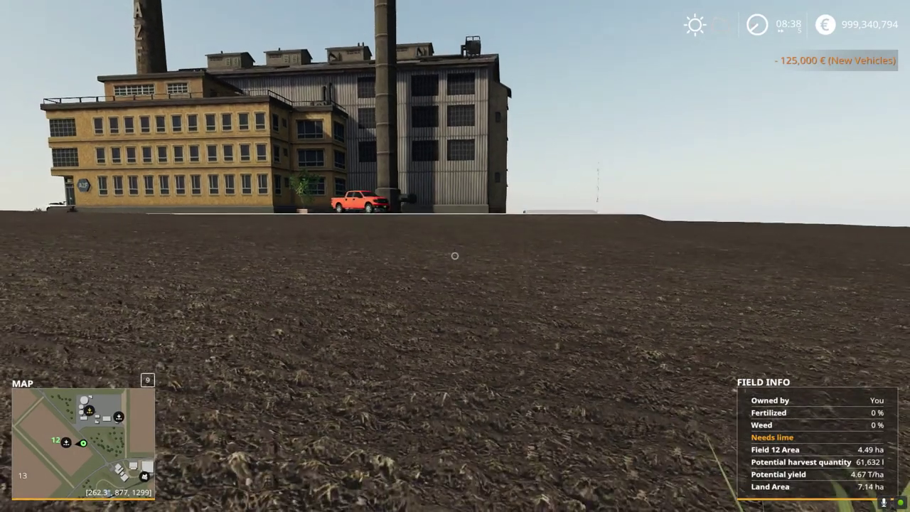
key("w")
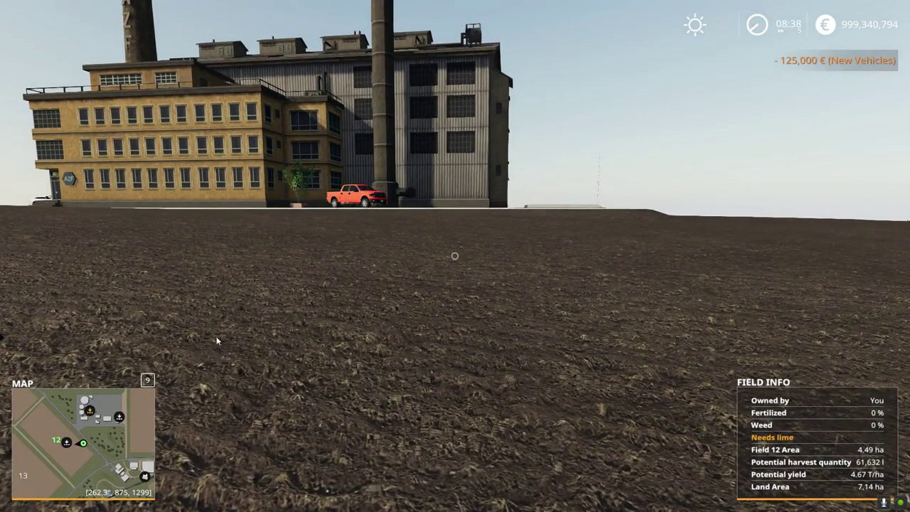
key("p")
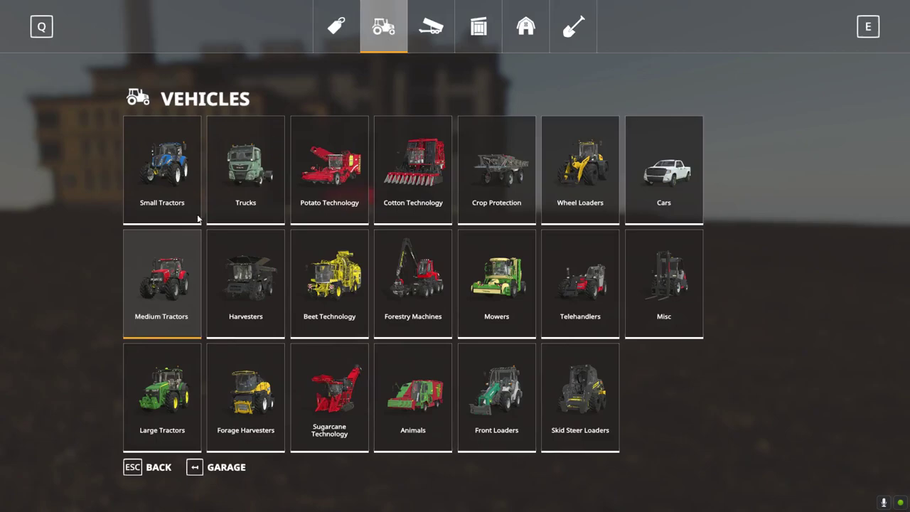
left_click(171, 268)
left_click(227, 266)
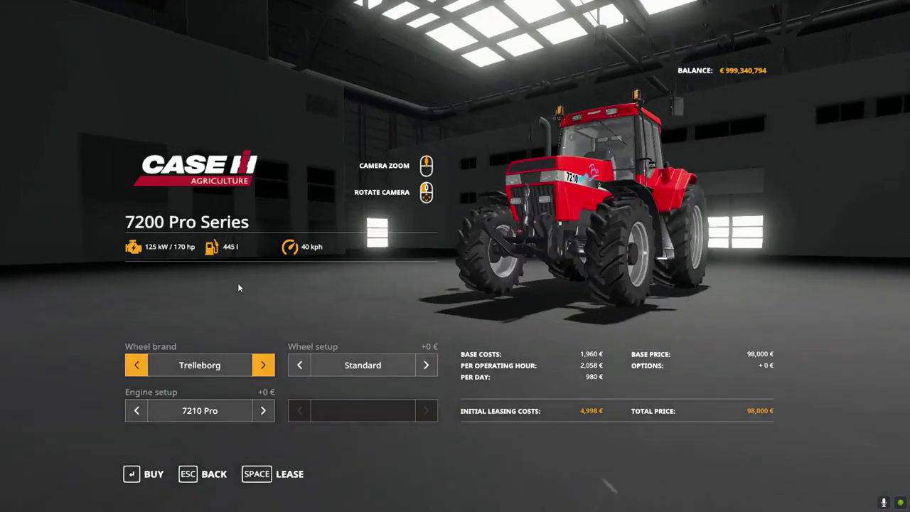
key("Return")
key("Return")
key("Return")
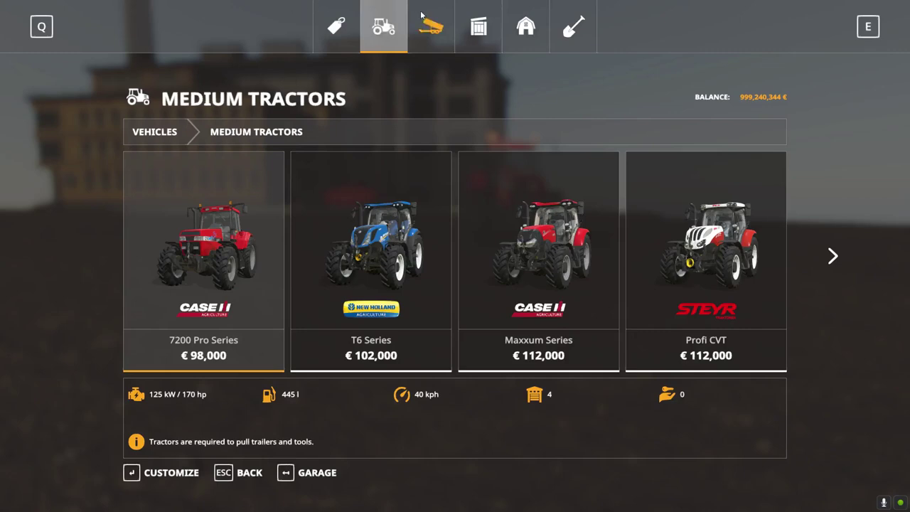
Buy the Kröger Agroliner HKD 302 trailer with its default configuration and return to the field
left_click(422, 14)
left_click(165, 182)
scroll(706, 264, "down", 1)
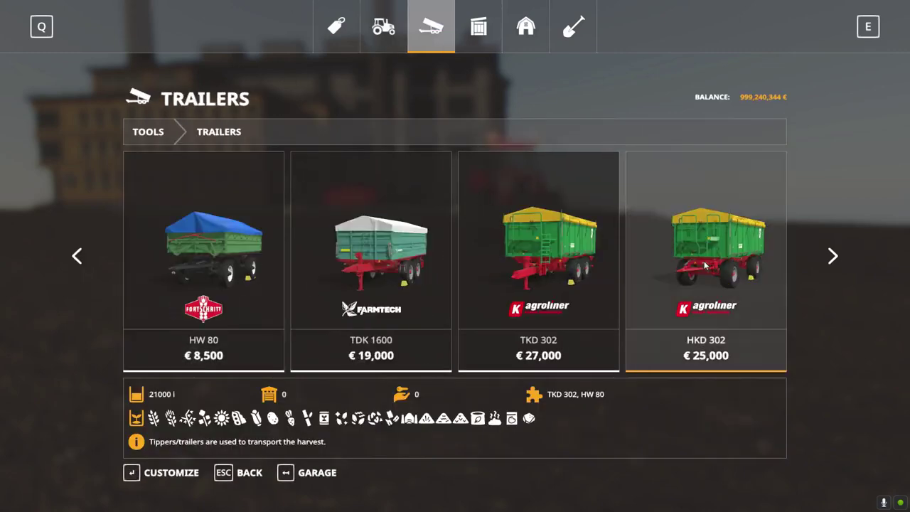
left_click(706, 264)
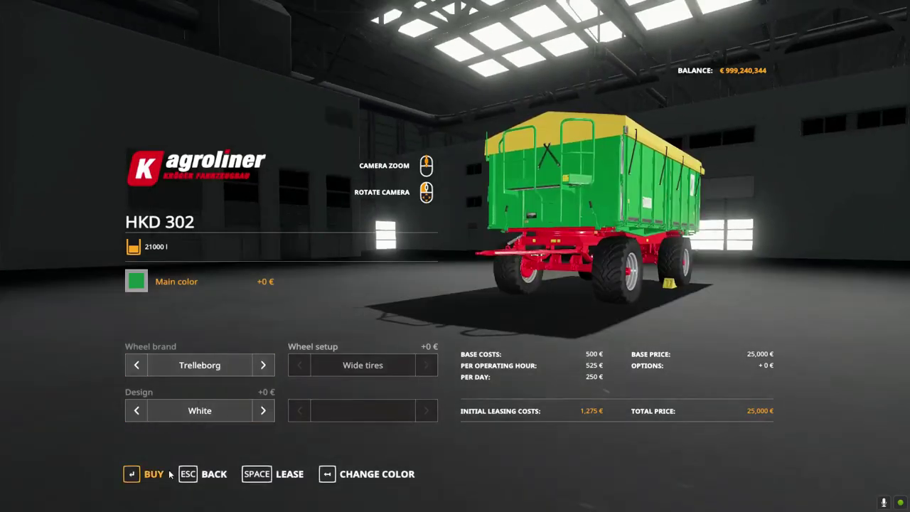
left_click(147, 473)
key("Return")
key("Return")
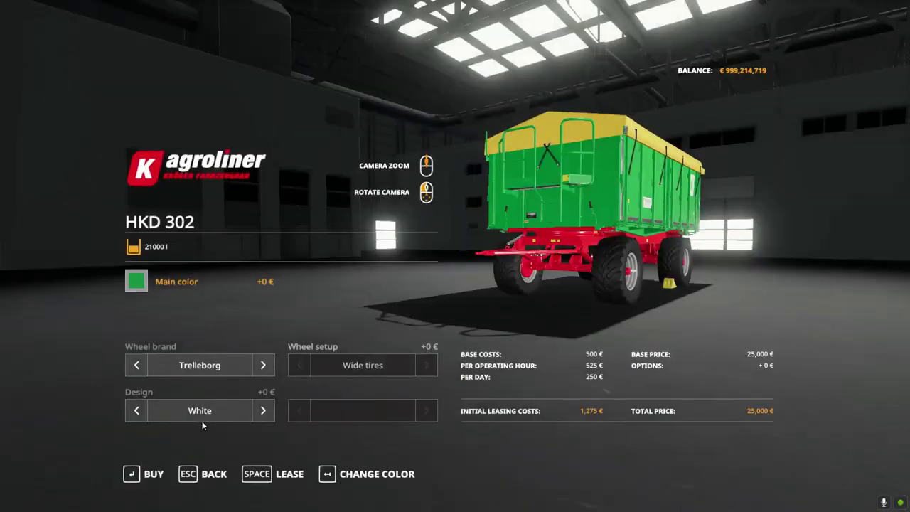
key("Escape")
key("Escape")
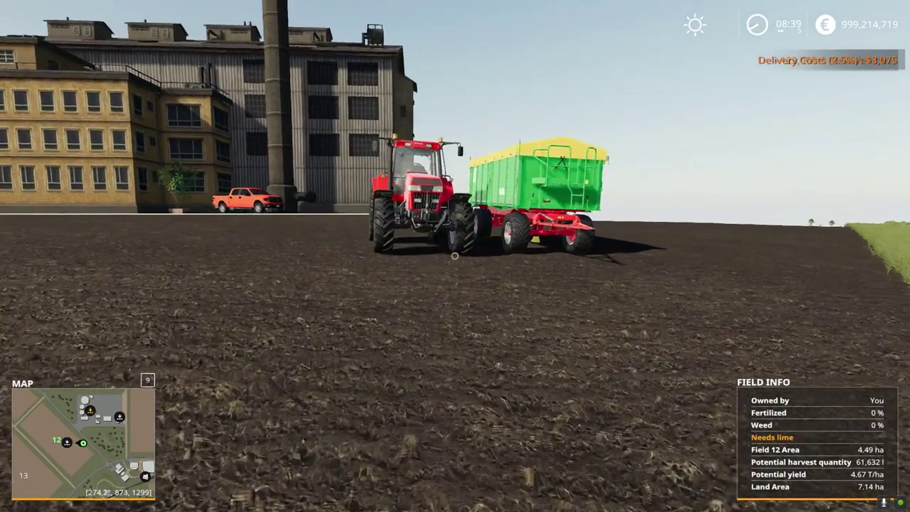
Take control of the Case IH 7210 Pro and drive it forward past the parked trailer toward its drawbar
key("Tab")
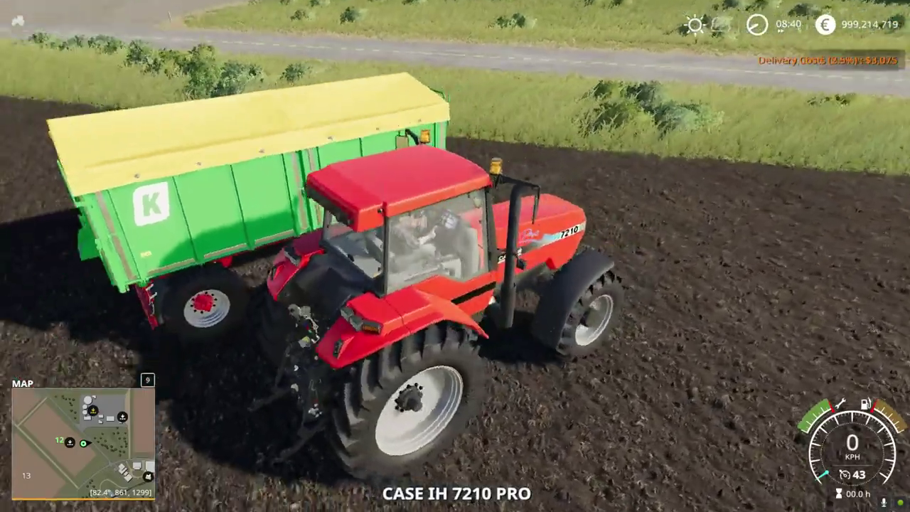
key("w")
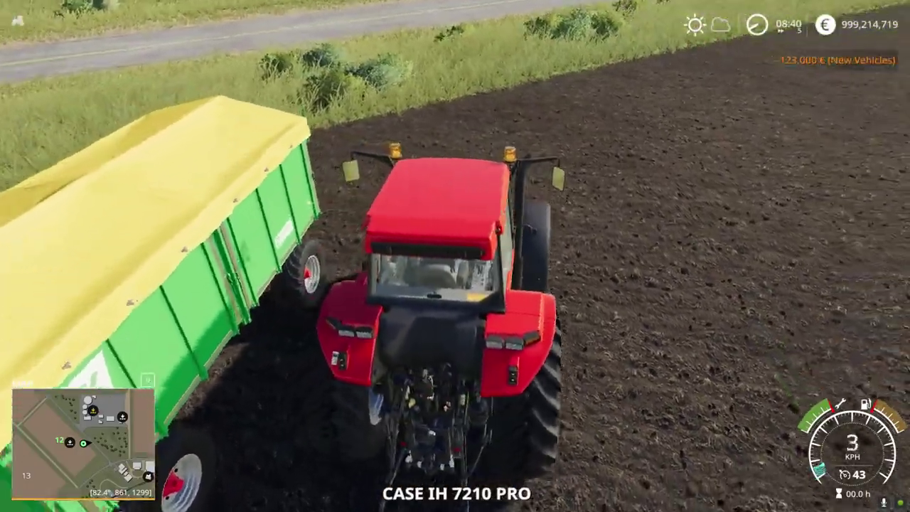
key("a")
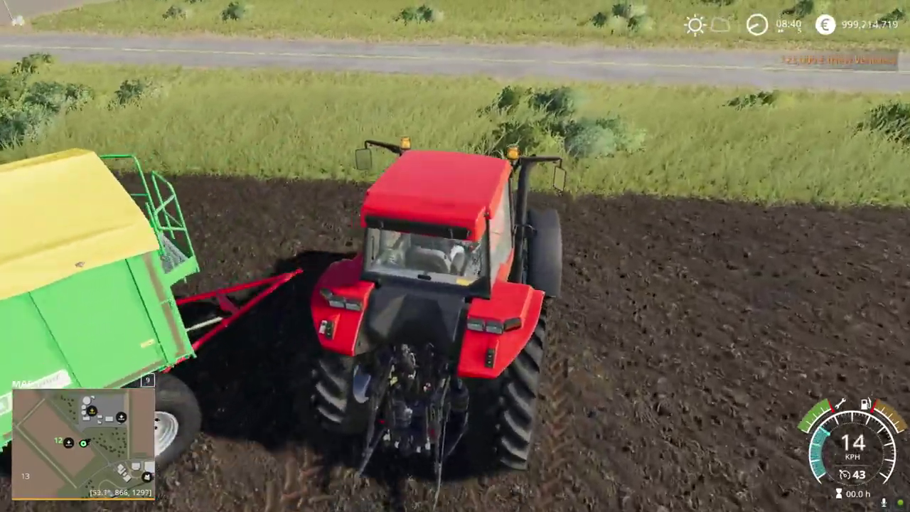